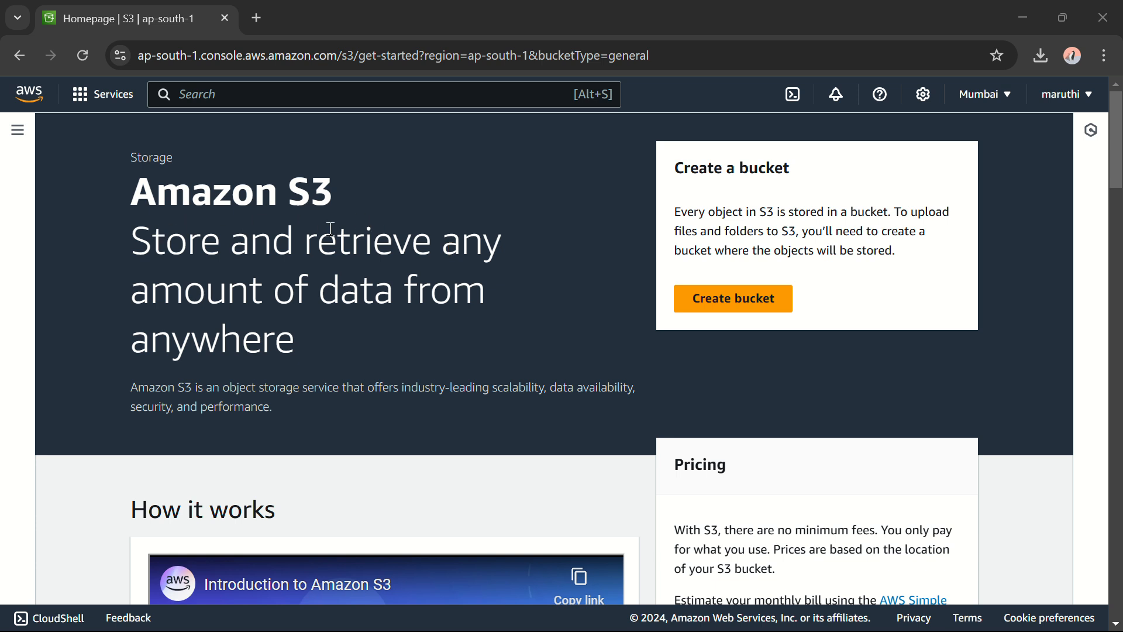
# Start creating a general purpose S3 bucket and name it my-bucket-project
pyautogui.click(753, 300)
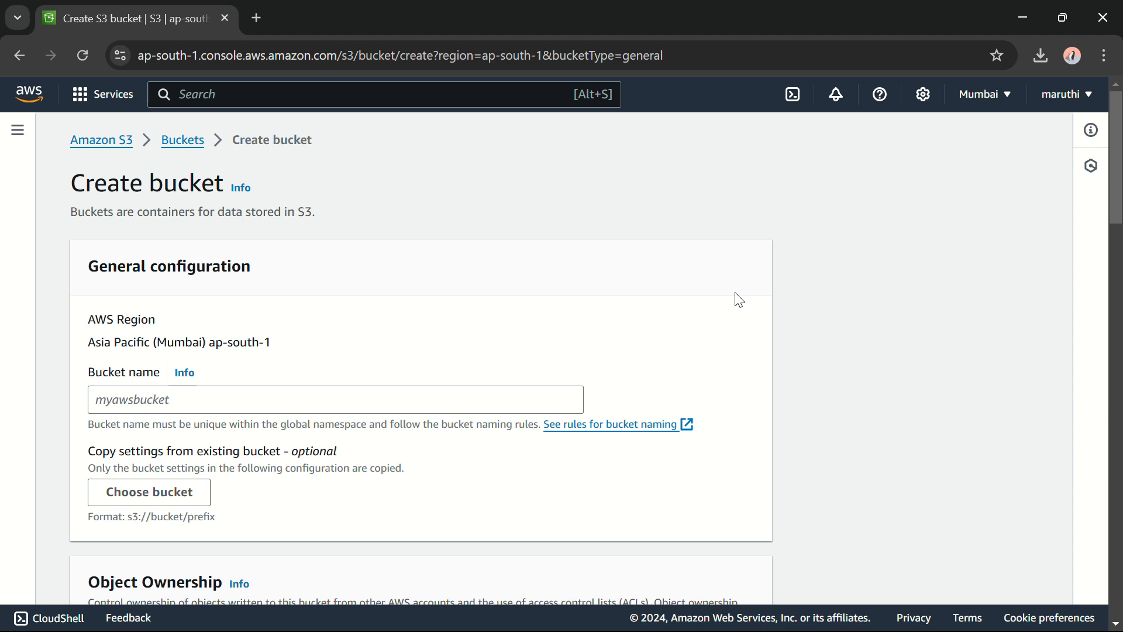
pyautogui.click(265, 405)
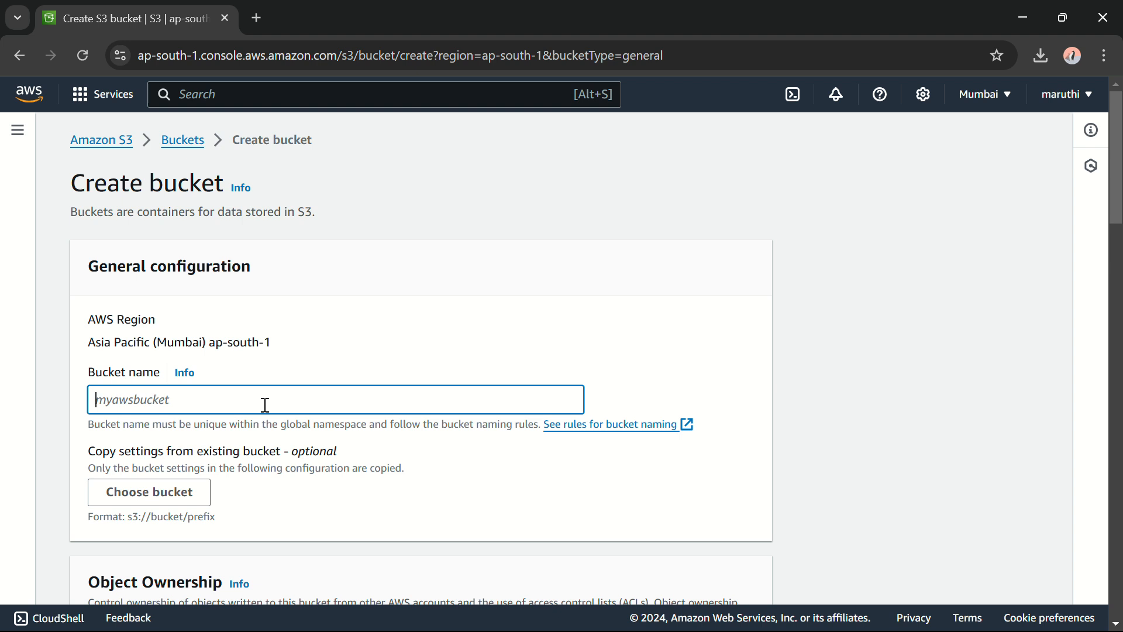
pyautogui.write('my-bucket-projec')
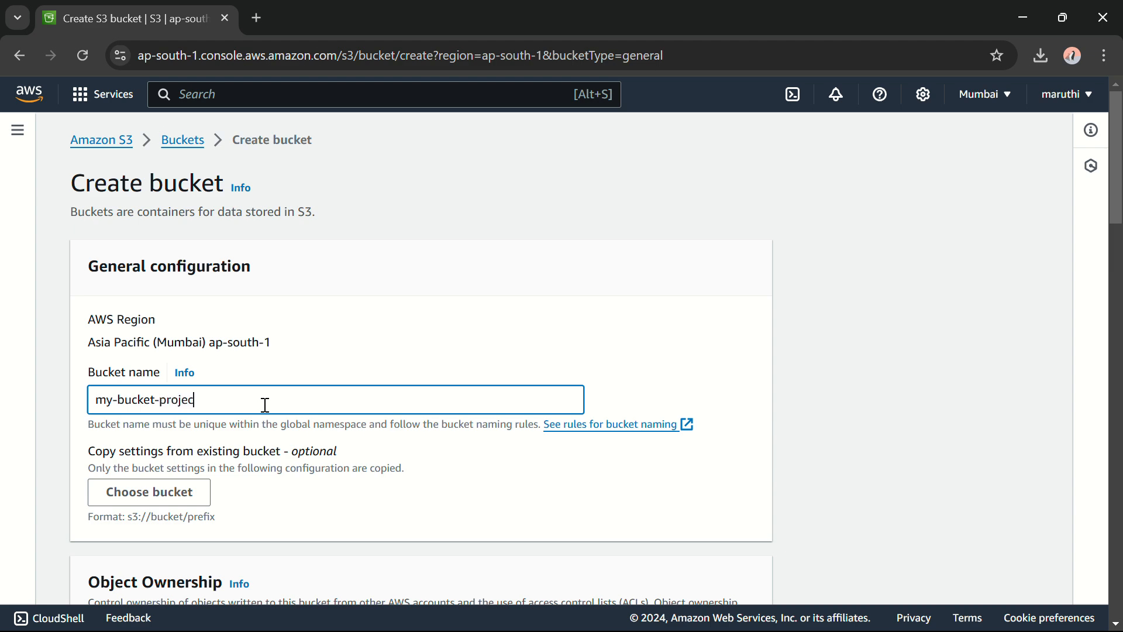
pyautogui.write('t')
# Enable ACLs for the bucket and turn off Block all public access, acknowledging that its objects might become public
pyautogui.scroll(-7, 265, 405)
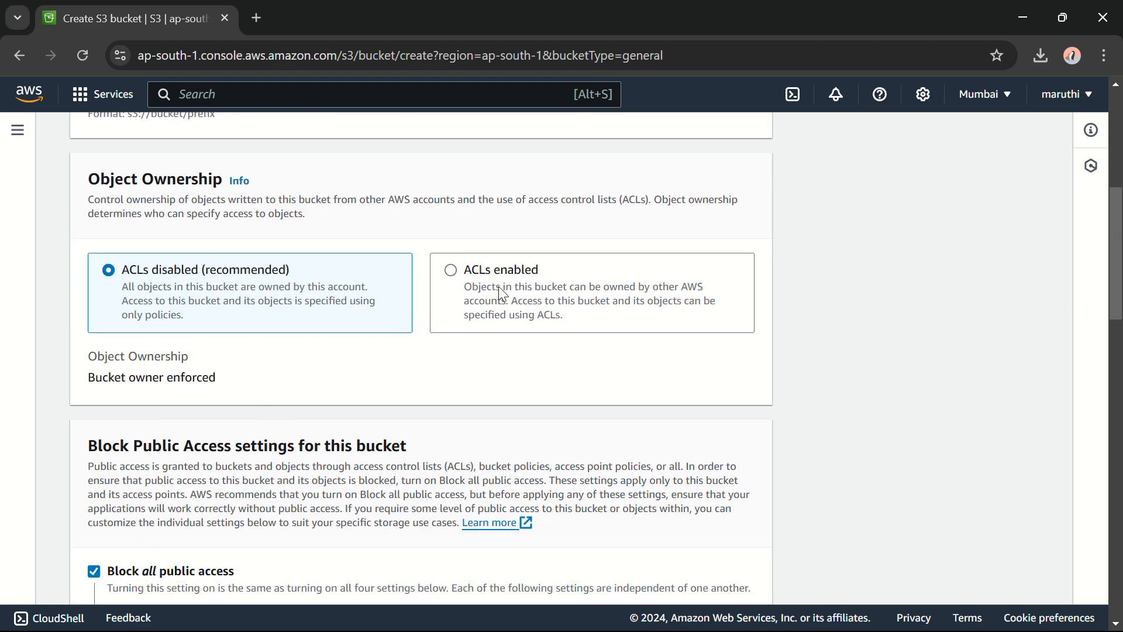
pyautogui.click(489, 296)
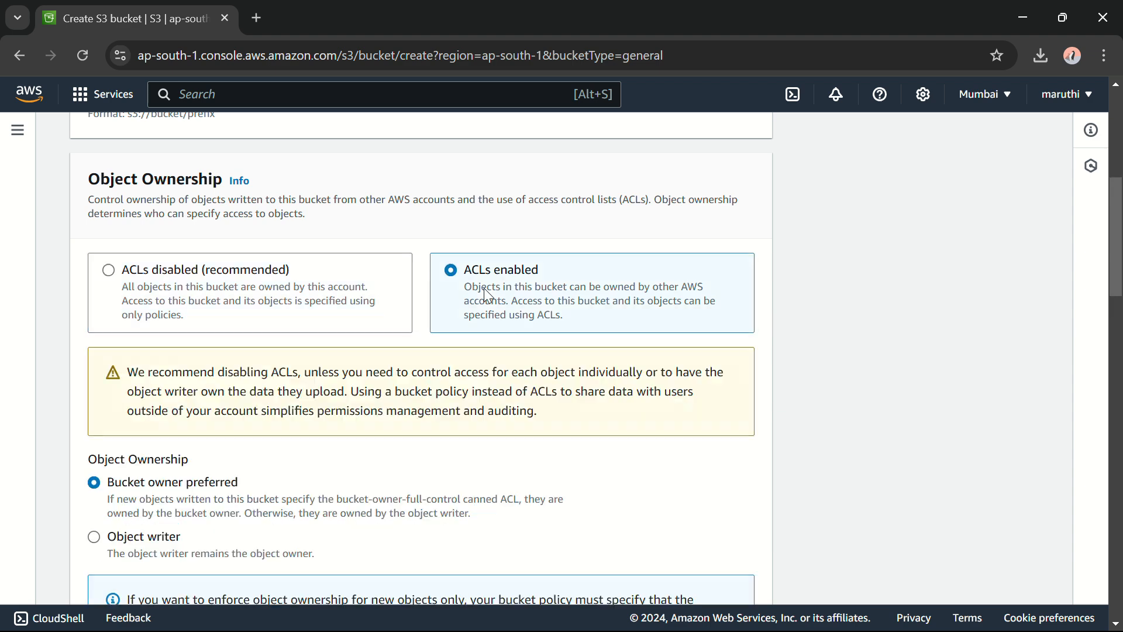
pyautogui.scroll(-3, 359, 396)
pyautogui.scroll(-5, 358, 404)
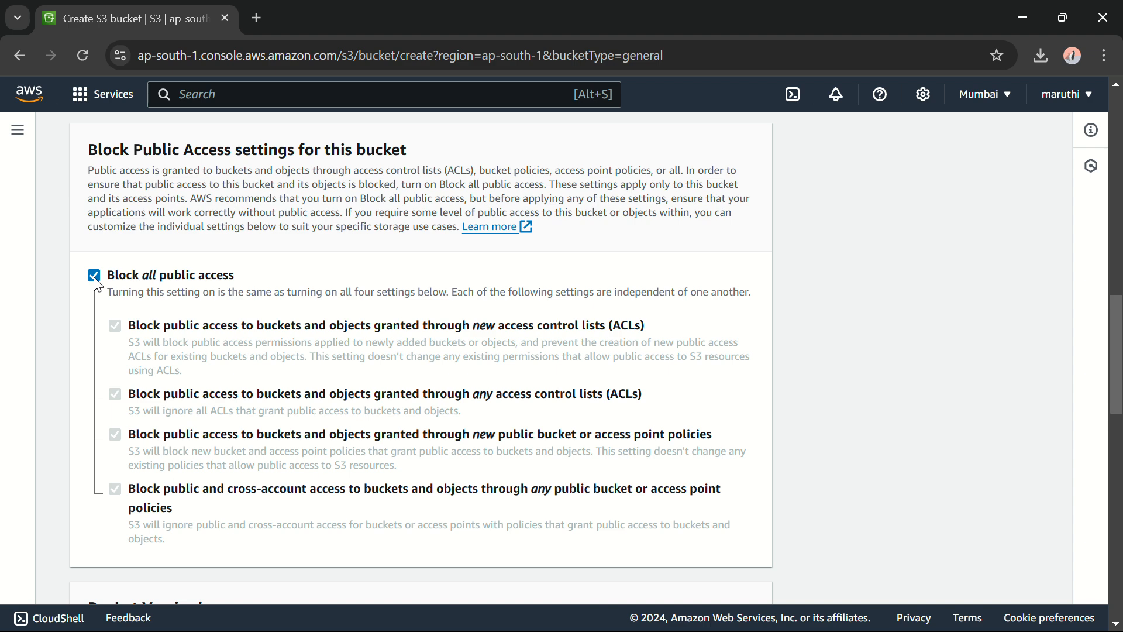
pyautogui.click(95, 276)
pyautogui.scroll(-7, 263, 296)
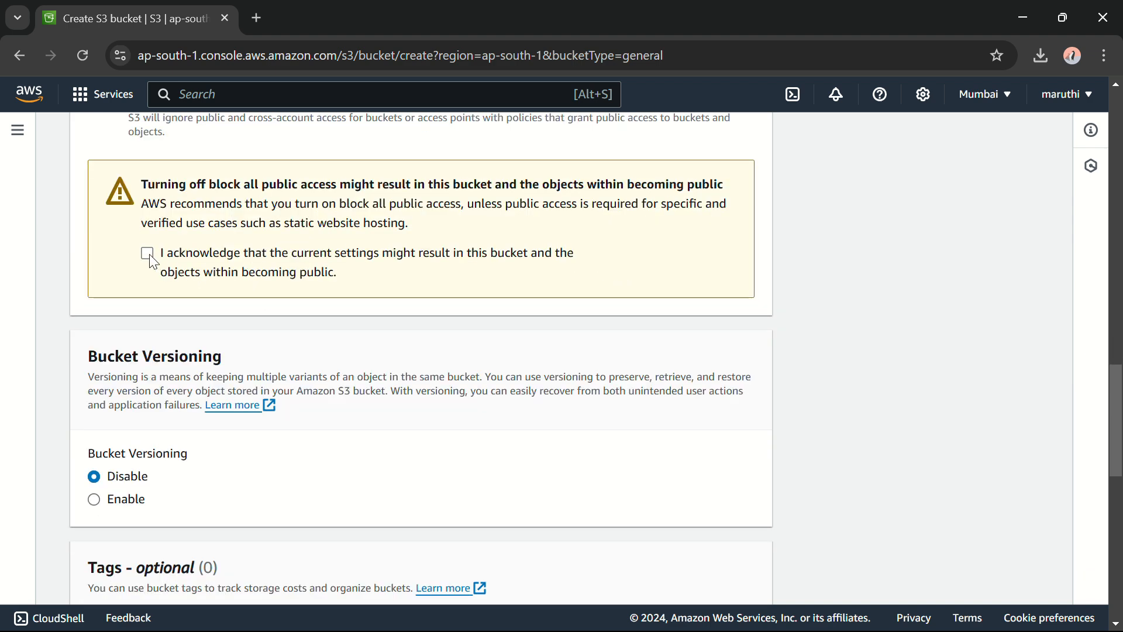
pyautogui.click(147, 254)
# Try to create the bucket with the default versioning, tag and encryption settings
pyautogui.scroll(-3, 246, 291)
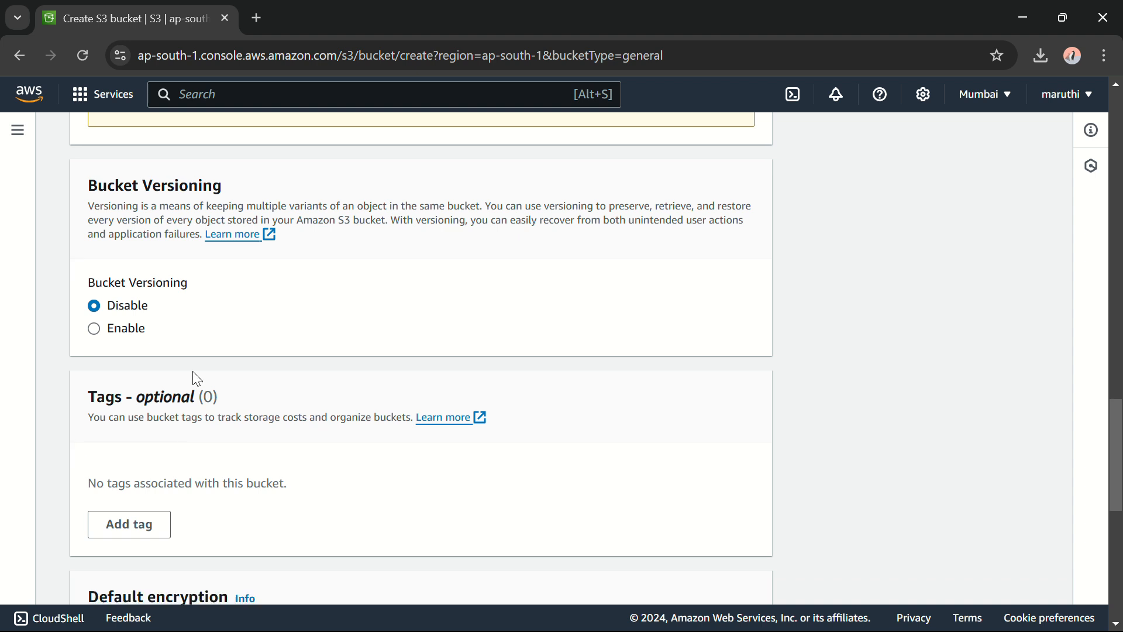
pyautogui.scroll(-9, 211, 378)
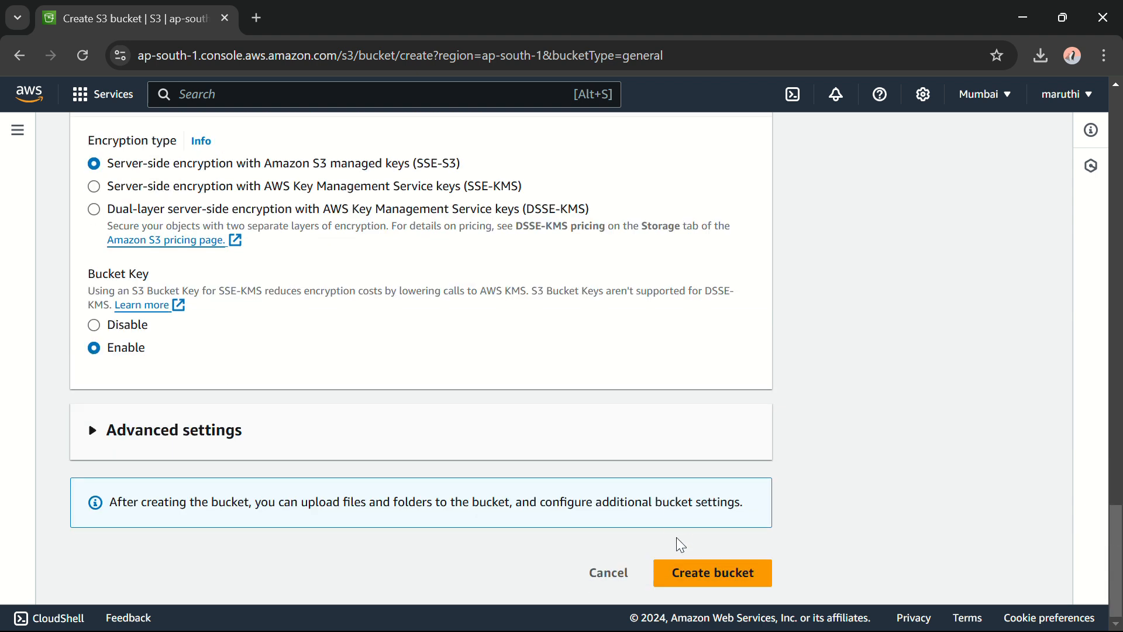
pyautogui.click(682, 571)
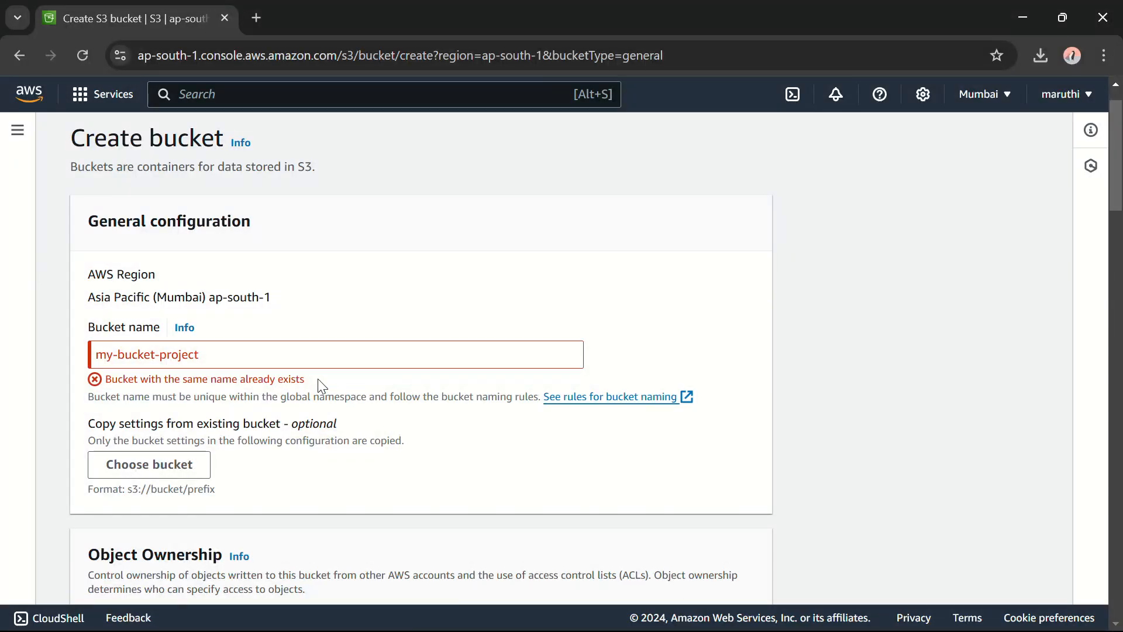
# Create the bucket under the name my-bucket-project-249 and open its details
pyautogui.click(209, 359)
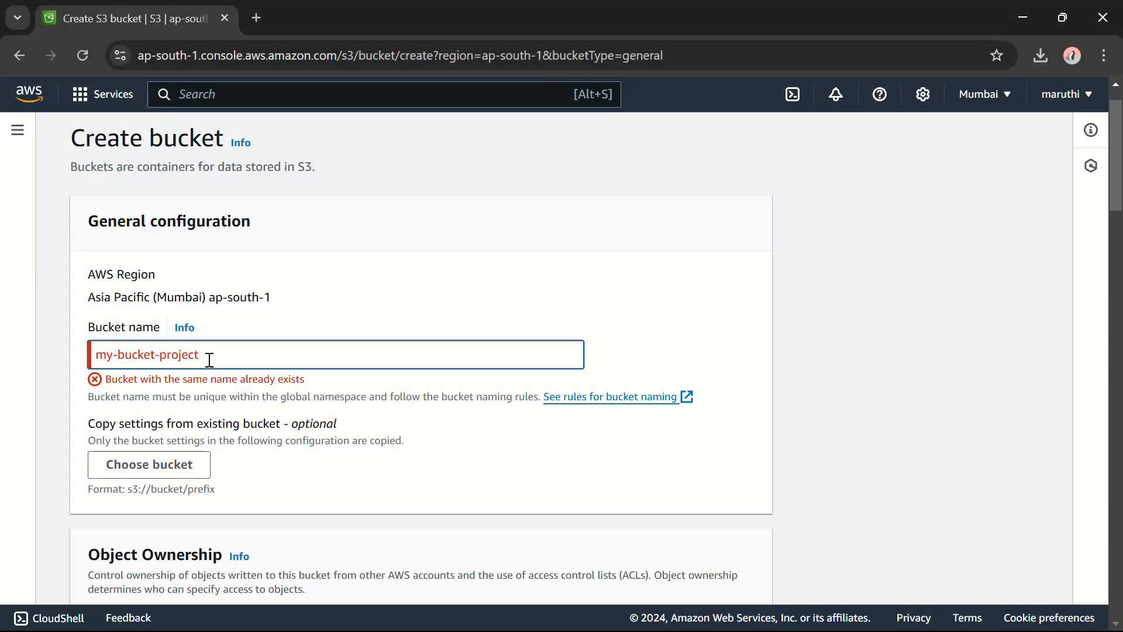
pyautogui.write('-2')
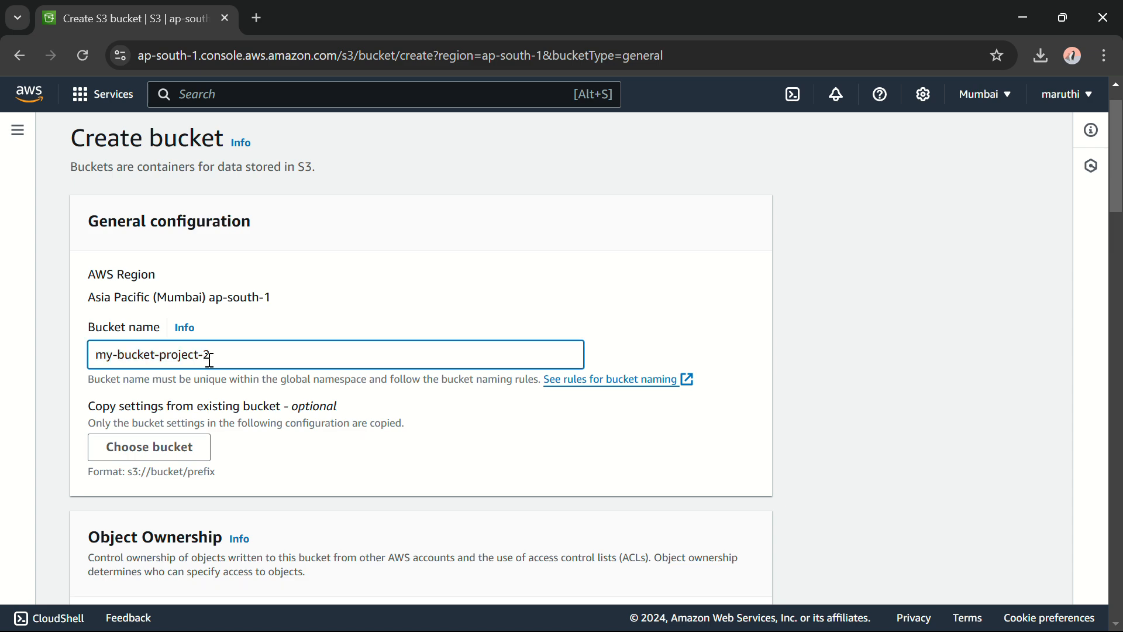
pyautogui.write('49')
pyautogui.scroll(-20, 210, 360)
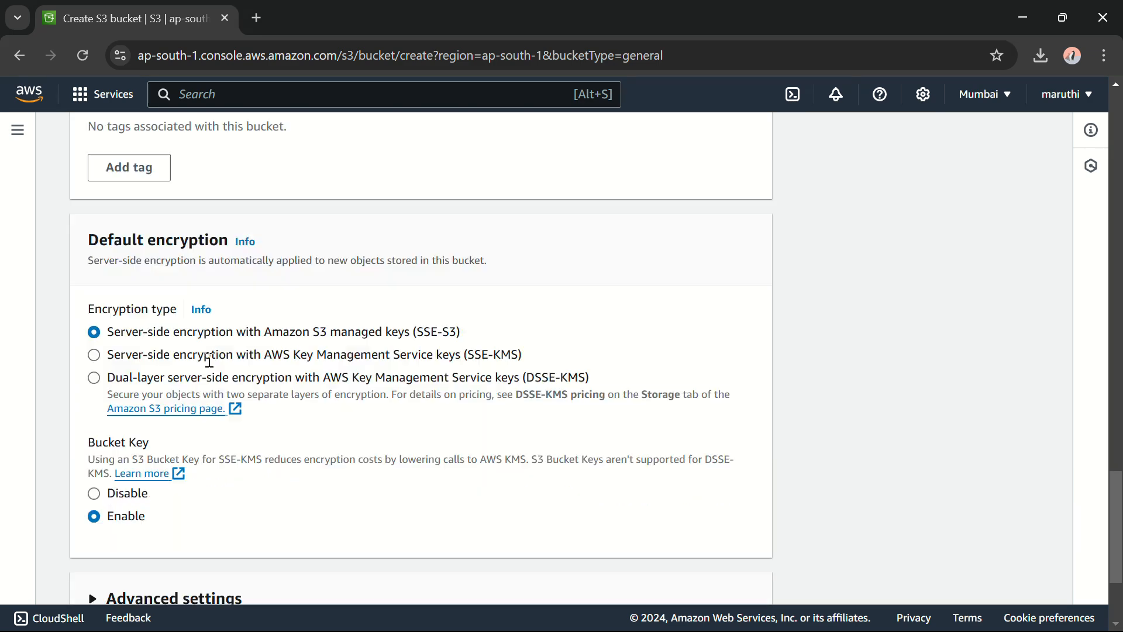
pyautogui.scroll(-3, 208, 360)
pyautogui.click(683, 580)
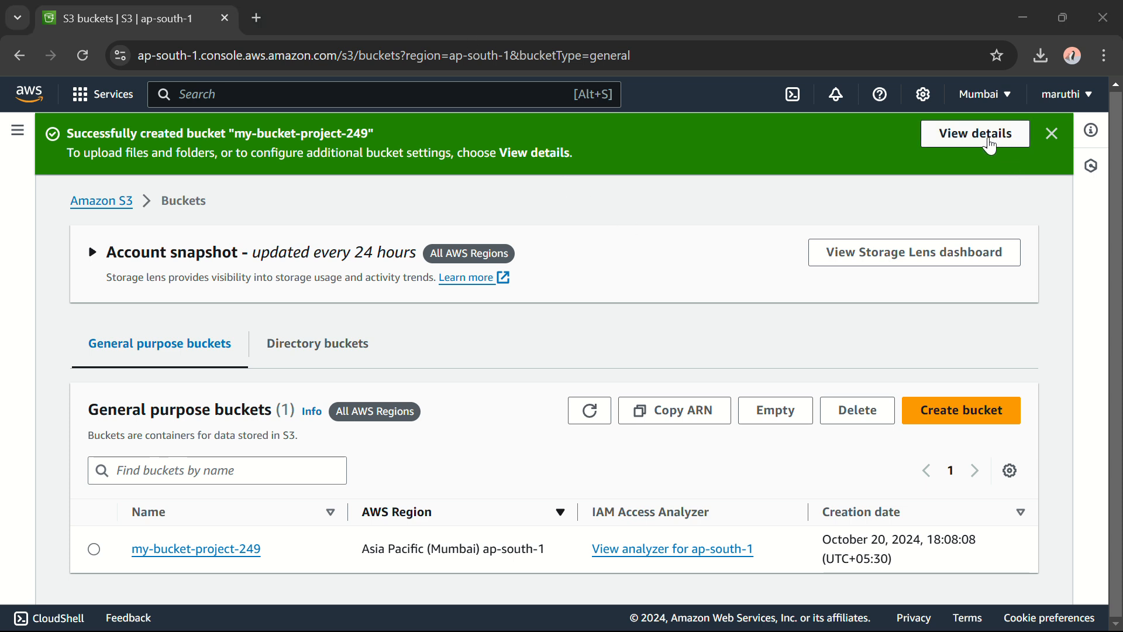
pyautogui.click(989, 141)
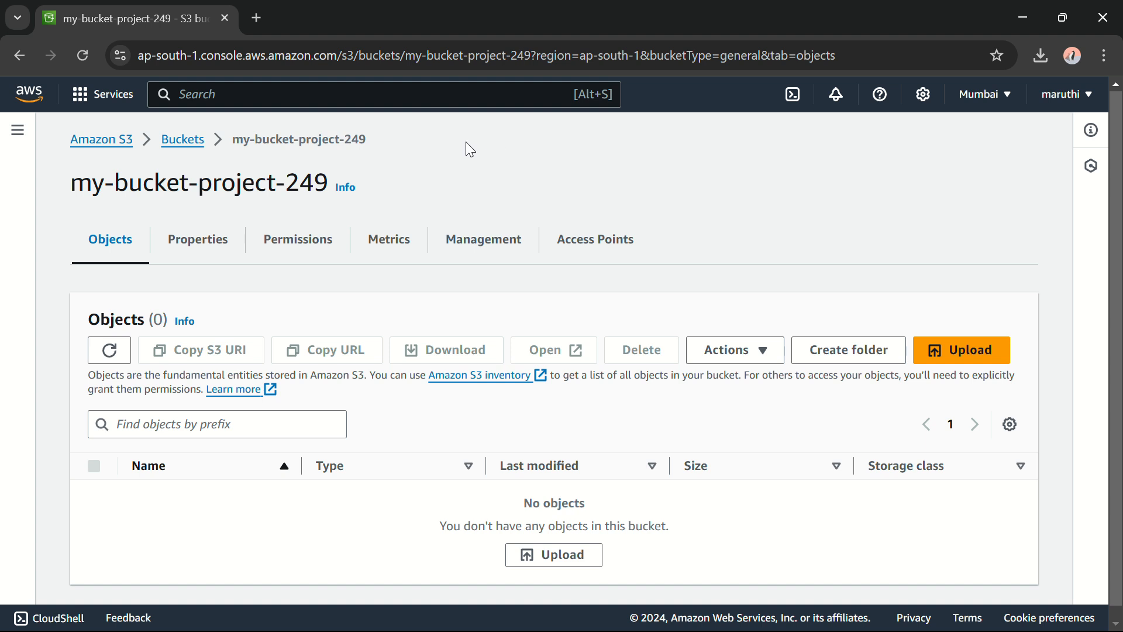
pyautogui.click(462, 28)
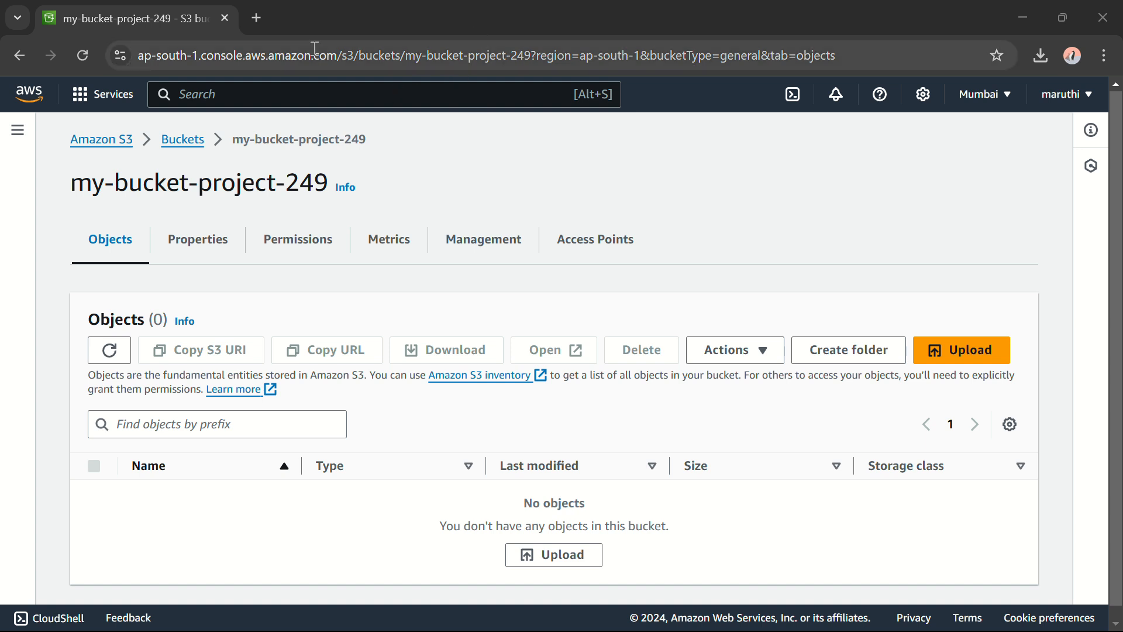
# Open the free-css.com website in a new browser tab
pyautogui.click(257, 18)
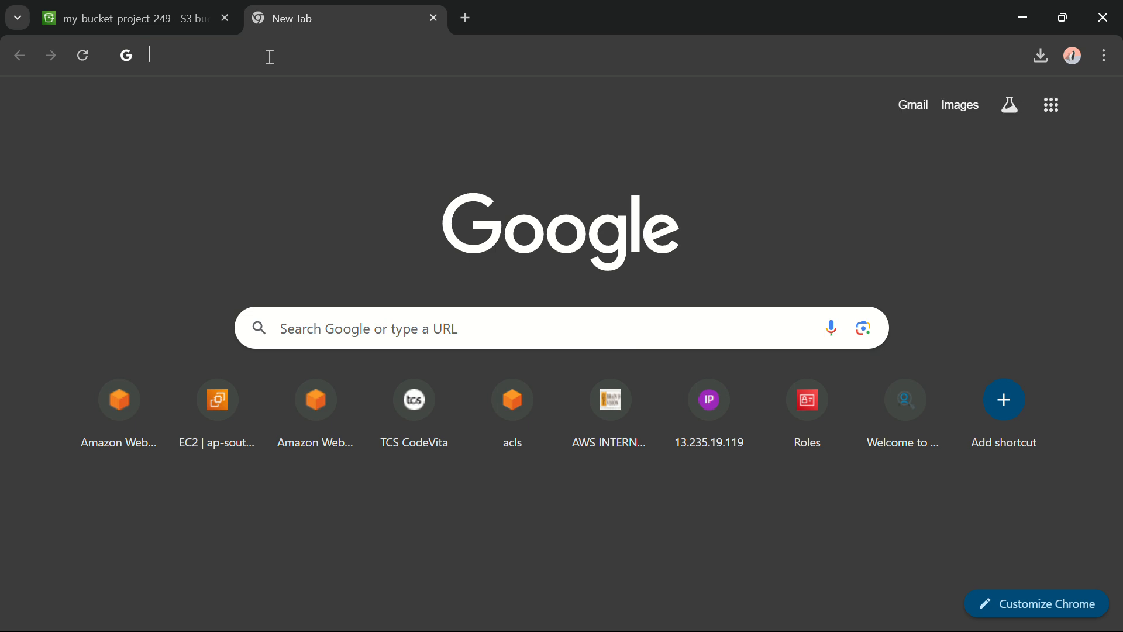
pyautogui.click(269, 57)
pyautogui.write('free')
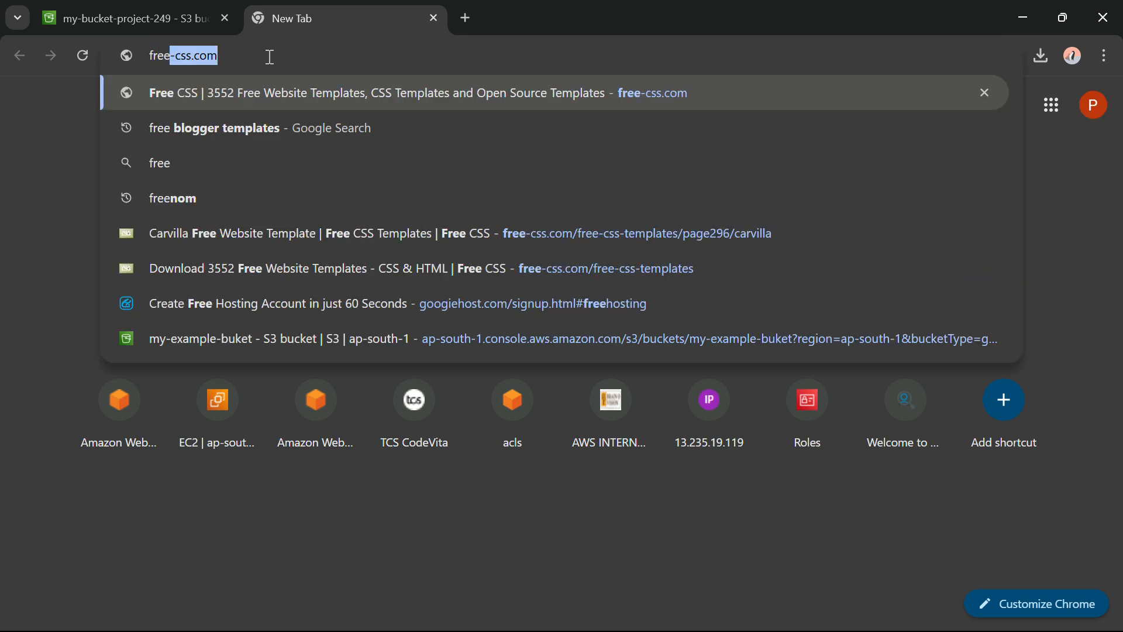
pyautogui.press('Right')
pyautogui.press('Return')
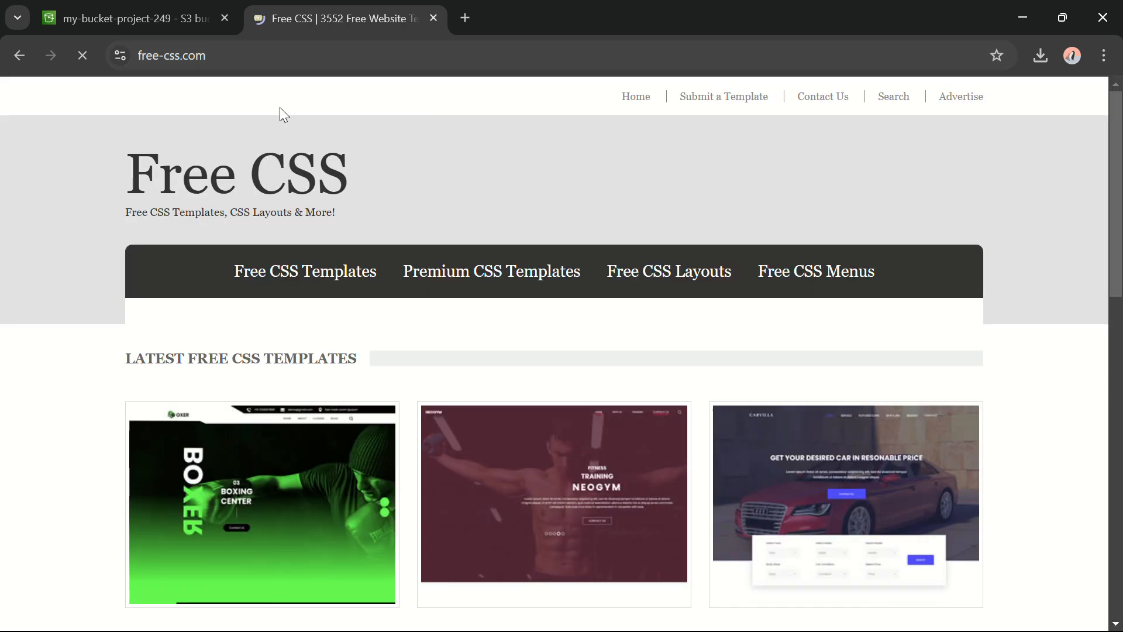
# Look through the Free CSS home page and open the Free CSS Templates gallery
pyautogui.scroll(-1, 485, 329)
pyautogui.scroll(-4, 486, 327)
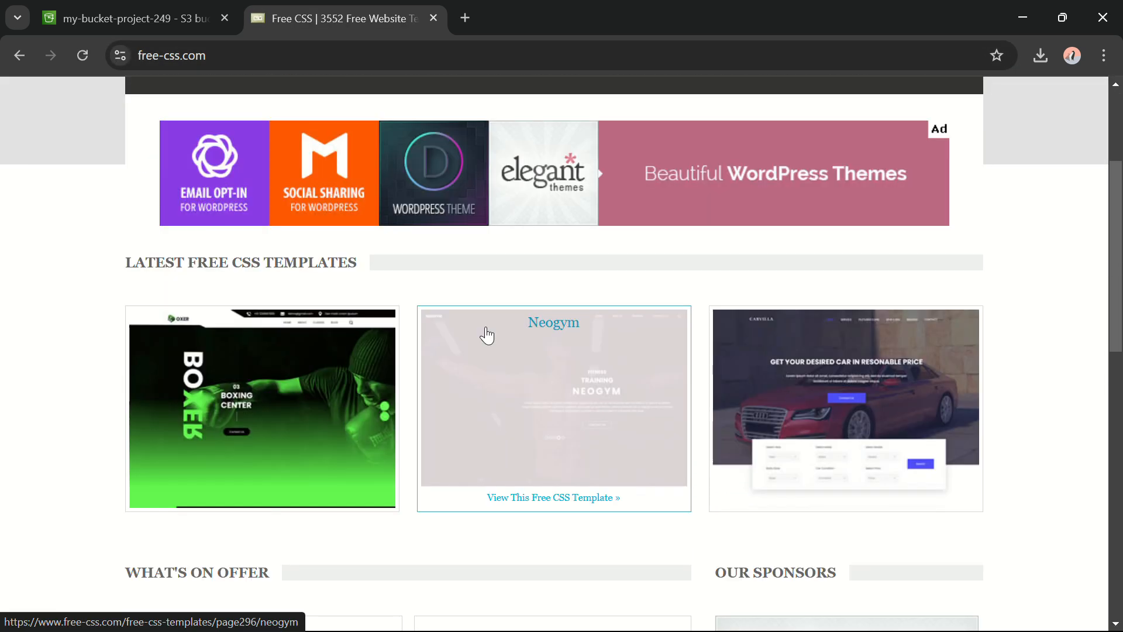
pyautogui.scroll(-7, 488, 333)
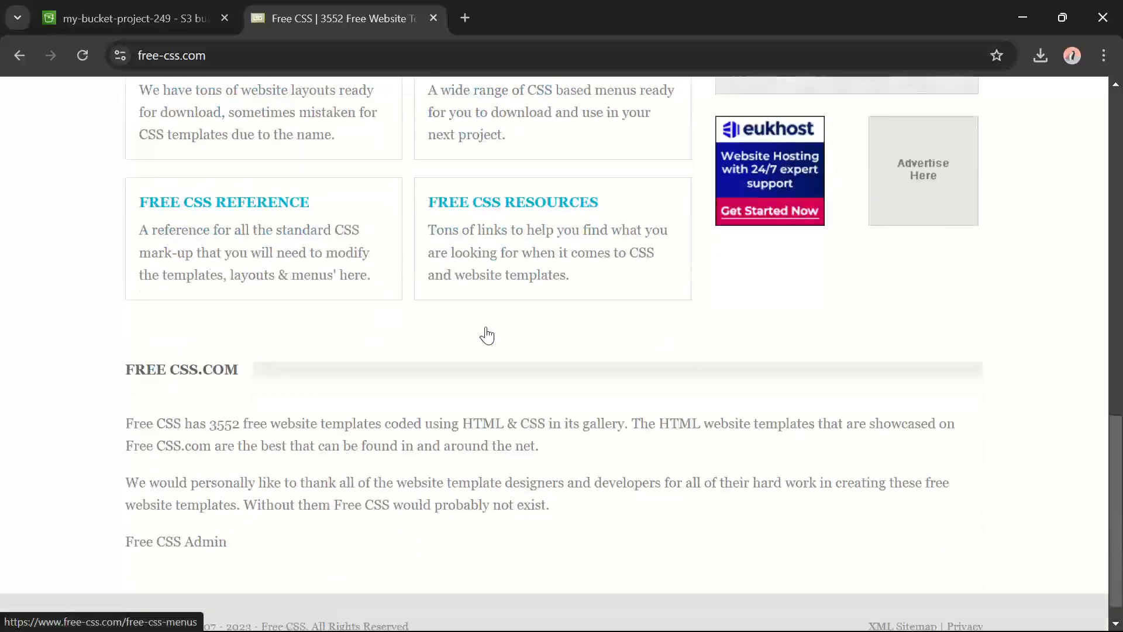
pyautogui.scroll(5, 486, 333)
pyautogui.scroll(6, 488, 328)
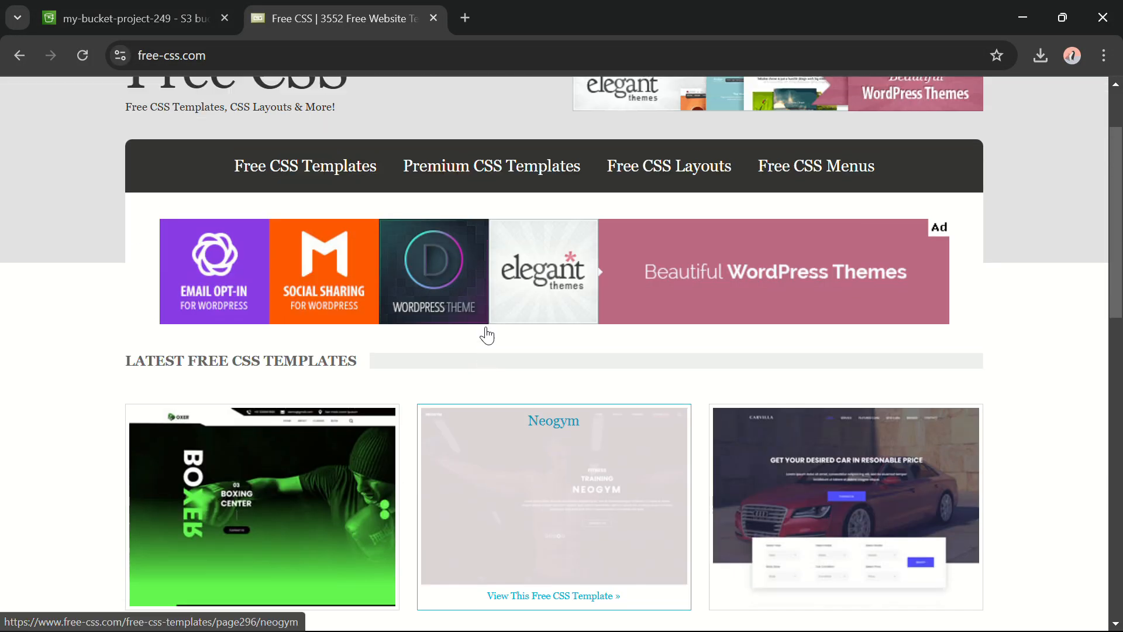
pyautogui.scroll(-1, 488, 333)
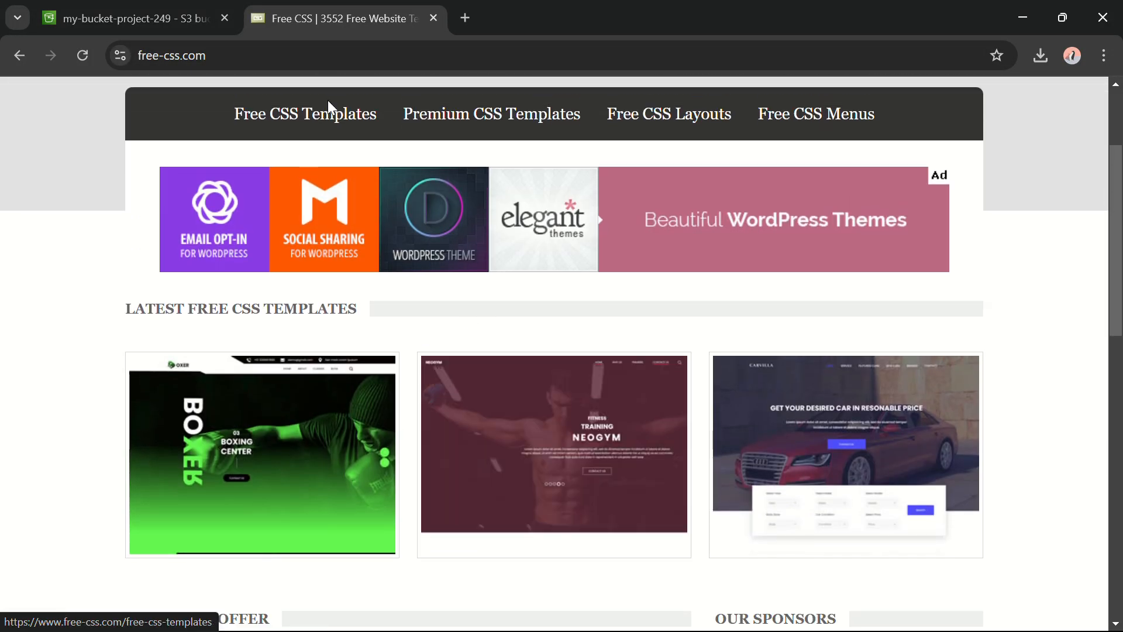
pyautogui.click(320, 120)
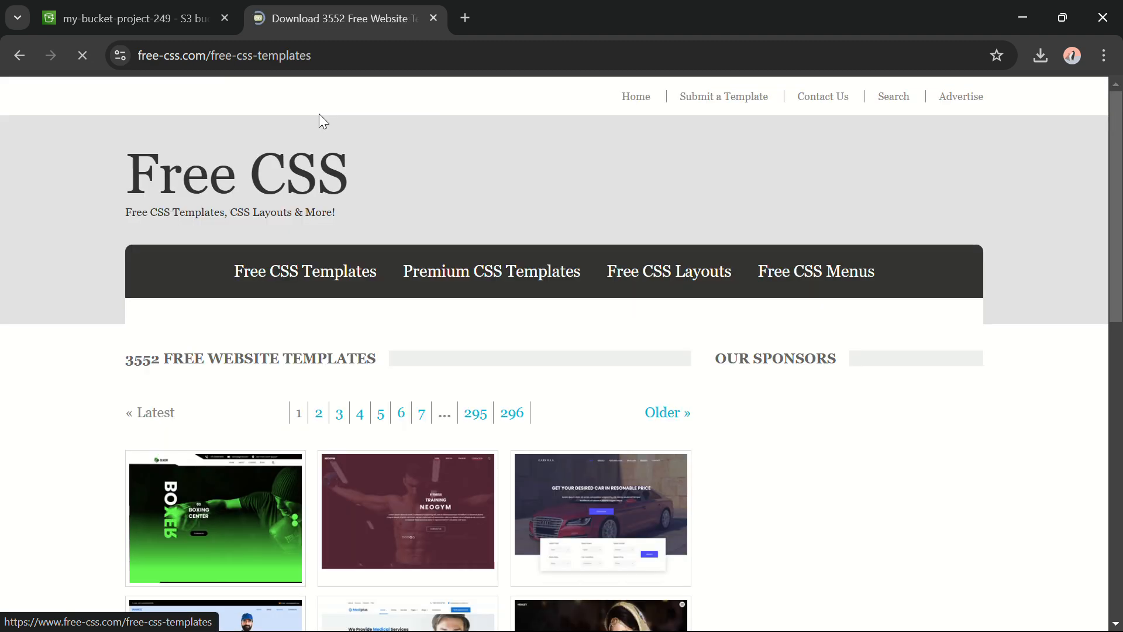
# Browse the first page of free website templates and open the Little Fashion template
pyautogui.scroll(-2, 415, 299)
pyautogui.scroll(-4, 426, 322)
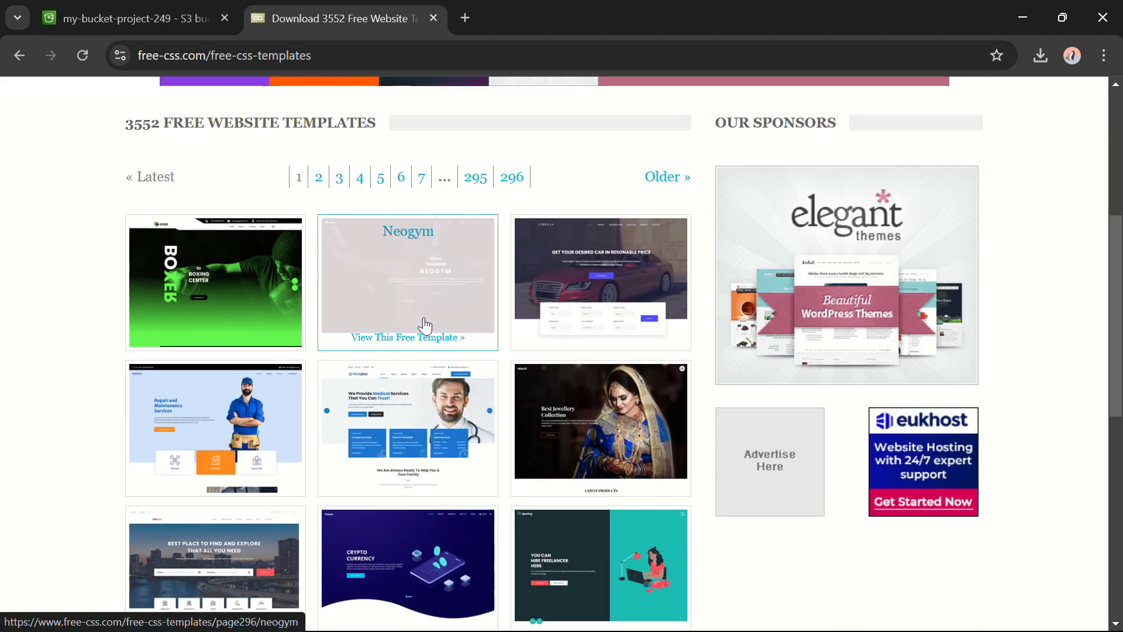
pyautogui.scroll(-5, 425, 326)
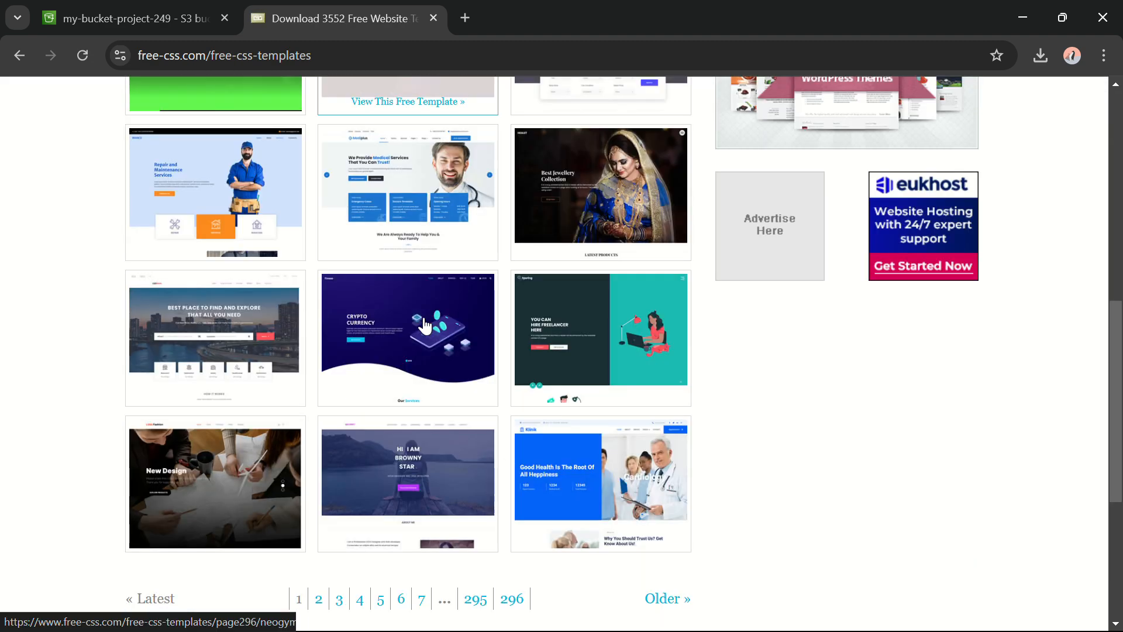
pyautogui.scroll(10, 426, 326)
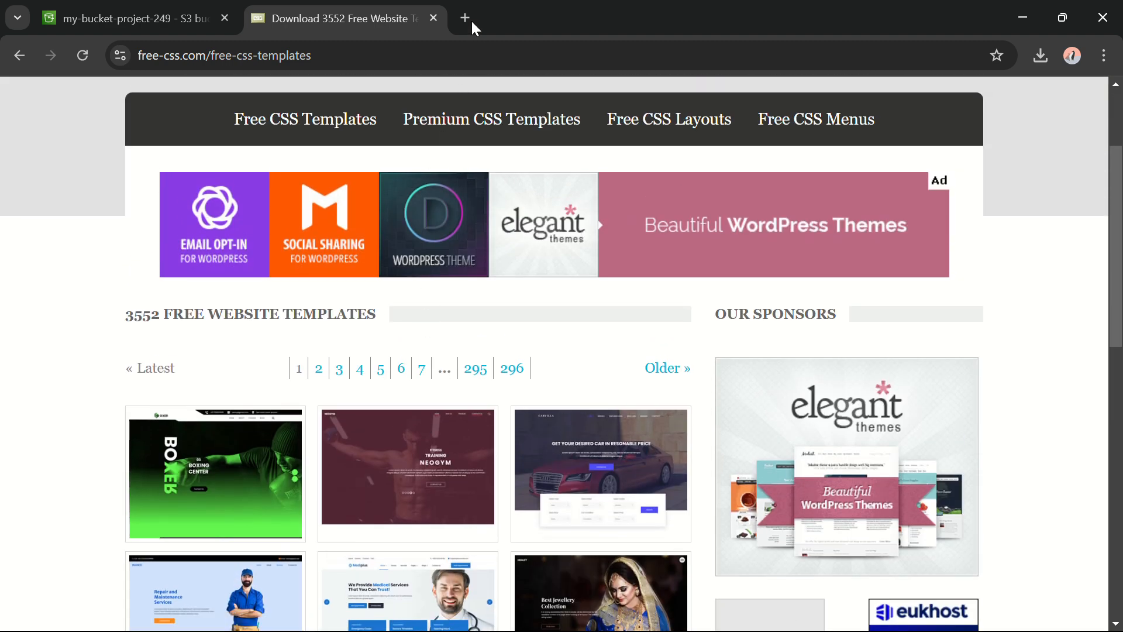
pyautogui.scroll(-10, 467, 82)
pyautogui.scroll(5, 436, 154)
pyautogui.scroll(-3, 436, 153)
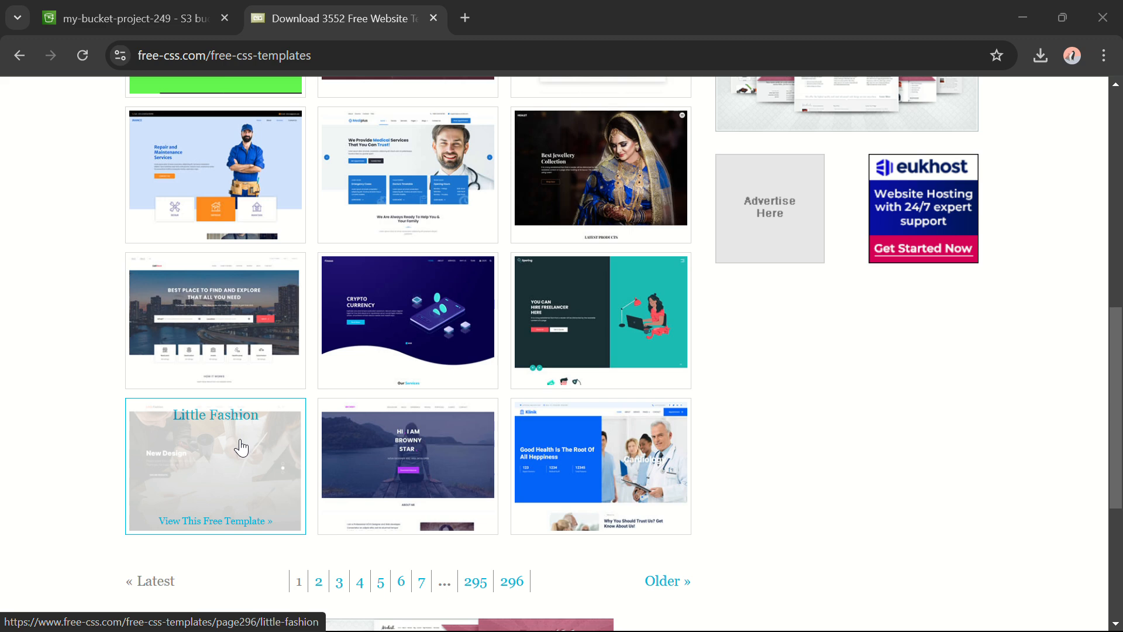
pyautogui.click(240, 443)
# Download the Little Fashion template and close the template site's tab
pyautogui.scroll(-5, 508, 431)
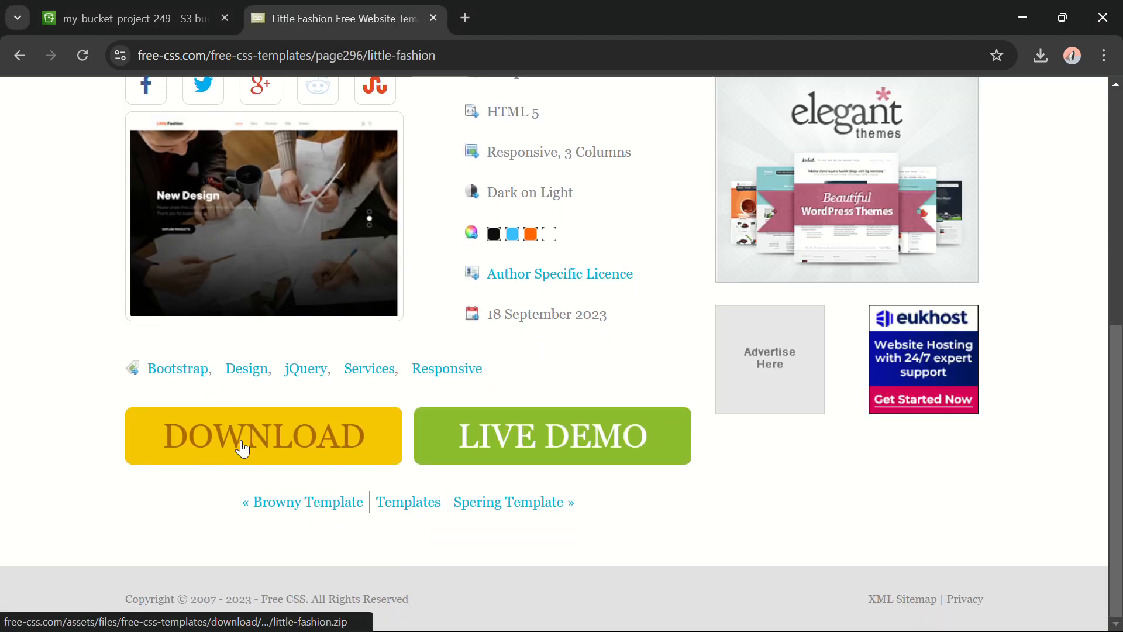
pyautogui.click(243, 448)
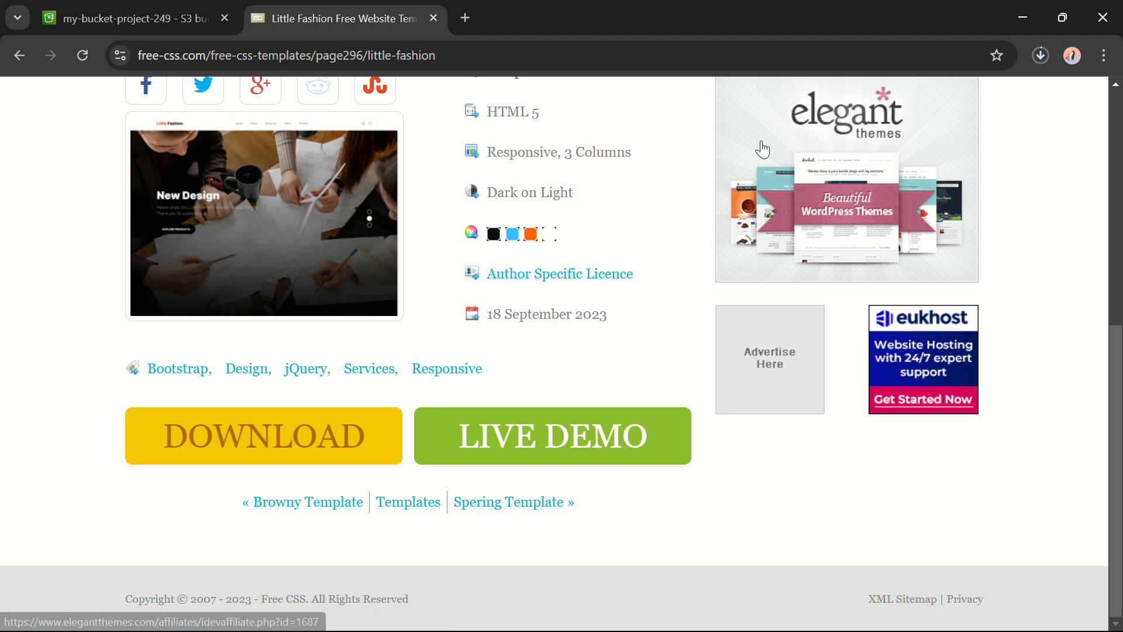
pyautogui.click(433, 18)
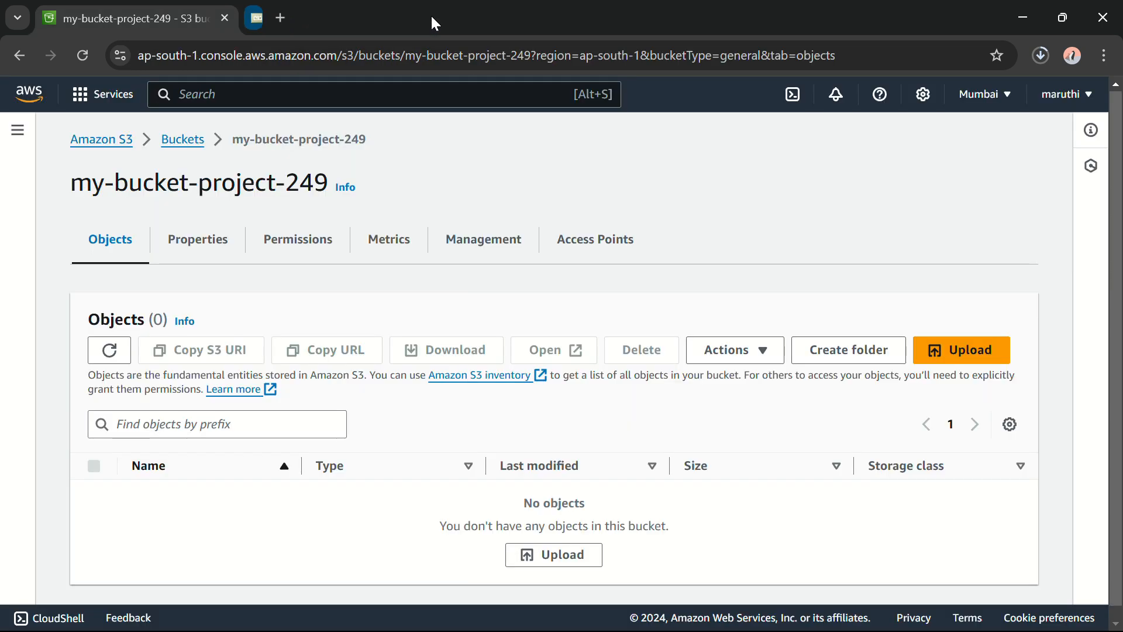
# Open the downloaded Little Fashion template archive and select its 2127_little_fashion folder
pyautogui.click(1042, 55)
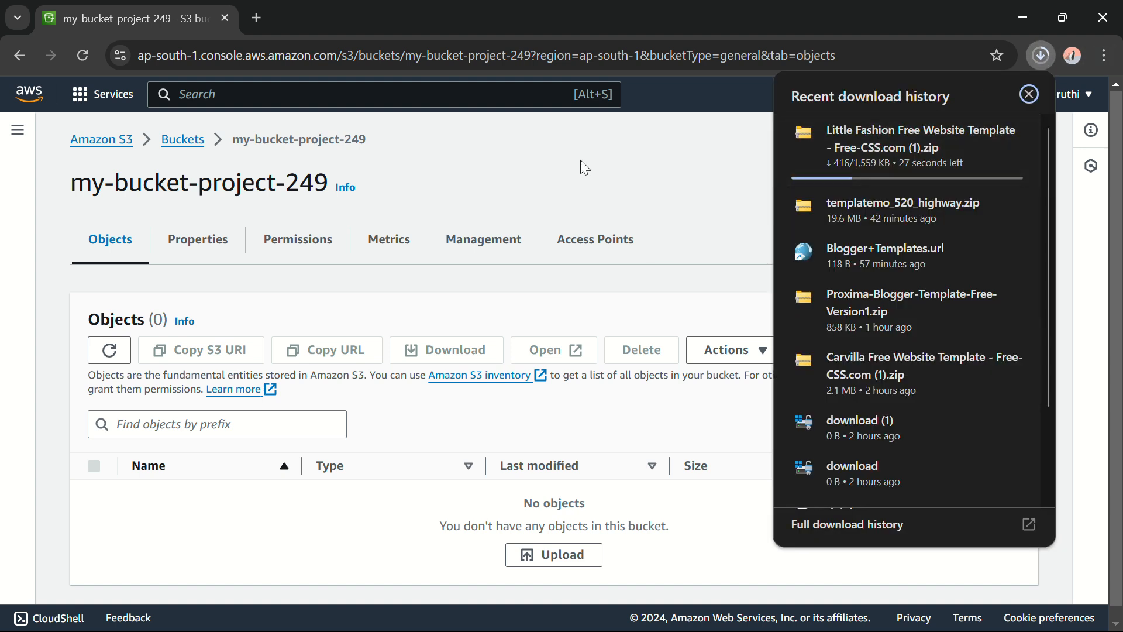
pyautogui.click(467, 38)
pyautogui.click(1040, 56)
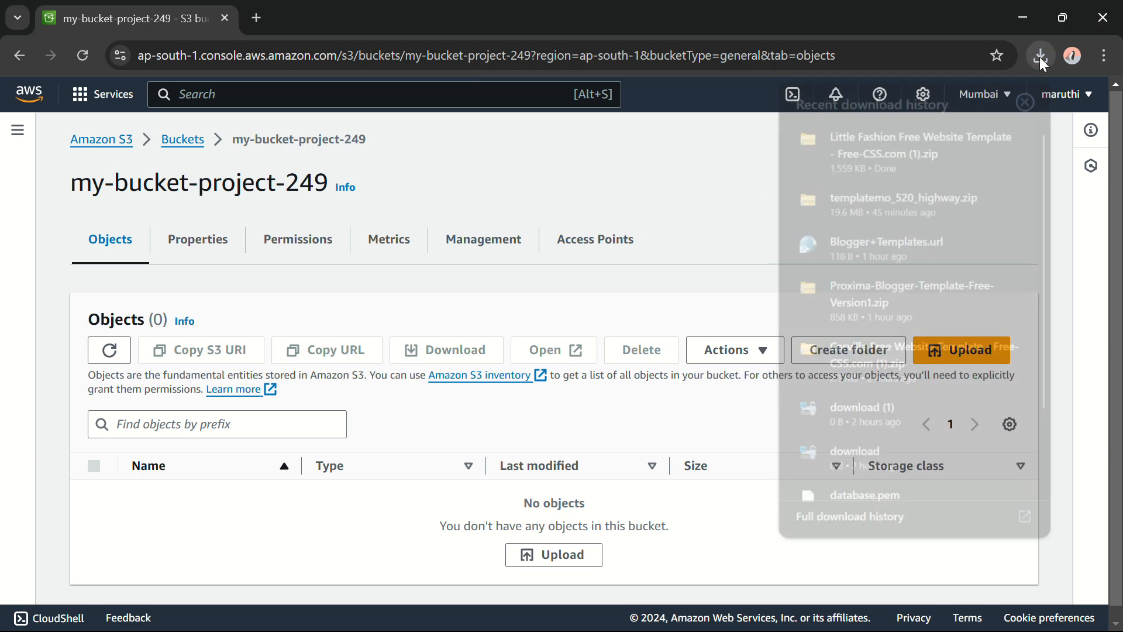
pyautogui.click(882, 143)
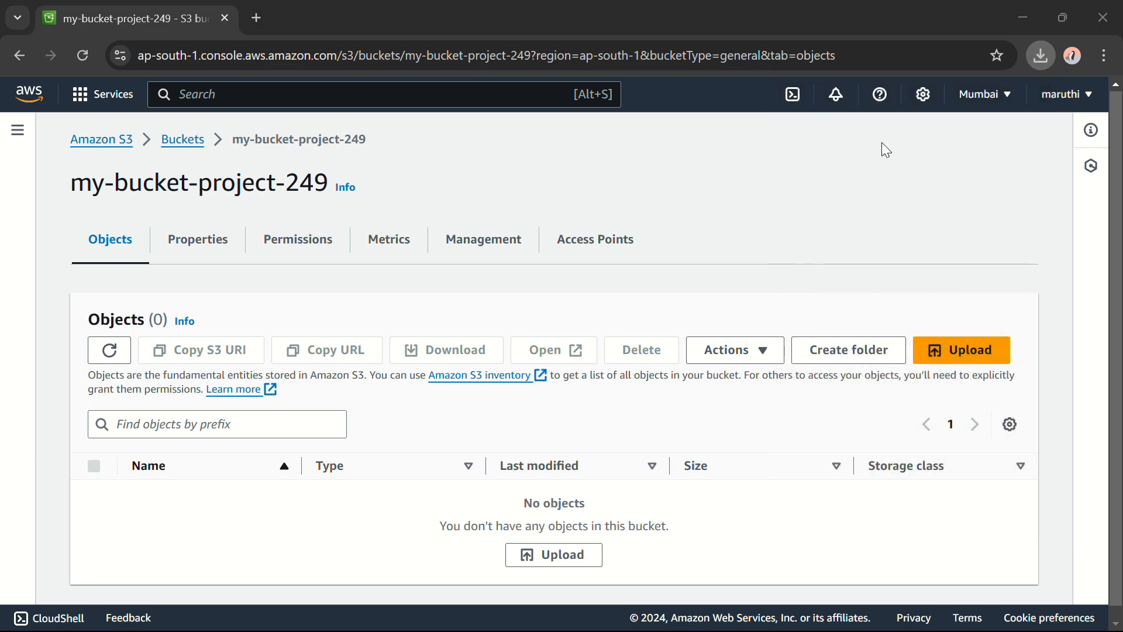
pyautogui.click(352, 194)
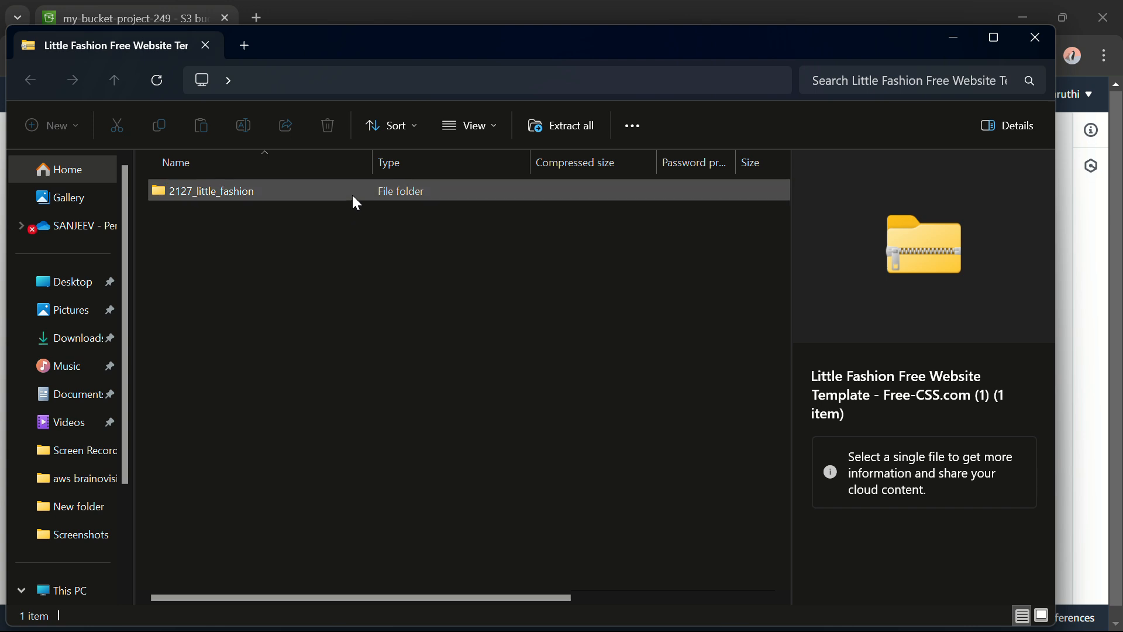
# Extract the Little Fashion template archive into Downloads and close both file windows
pyautogui.click(562, 125)
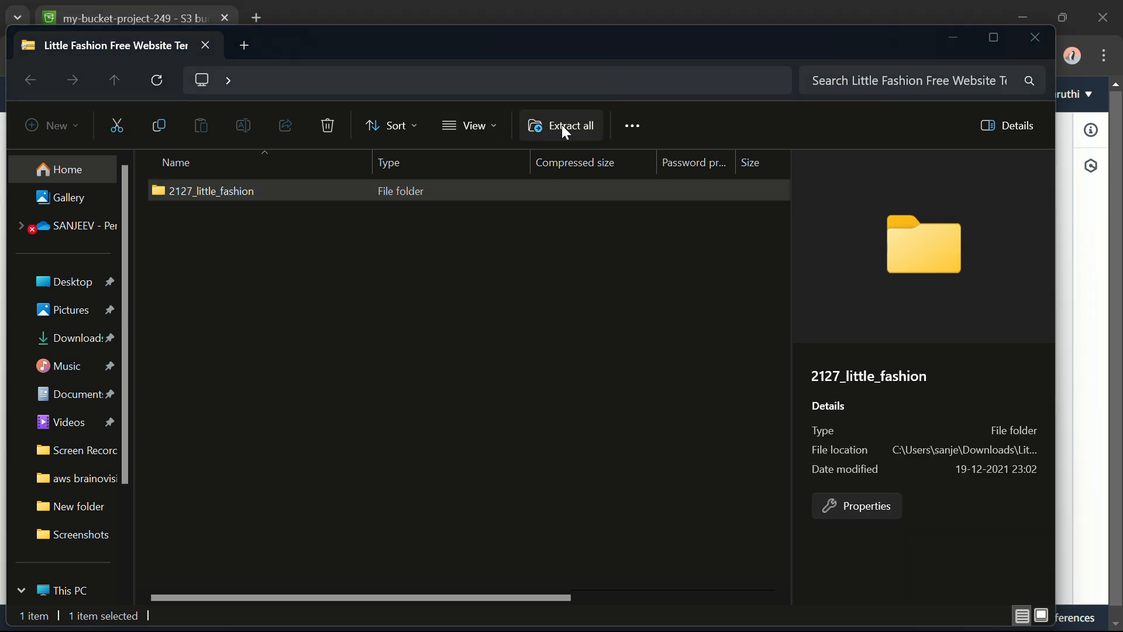
pyautogui.click(706, 509)
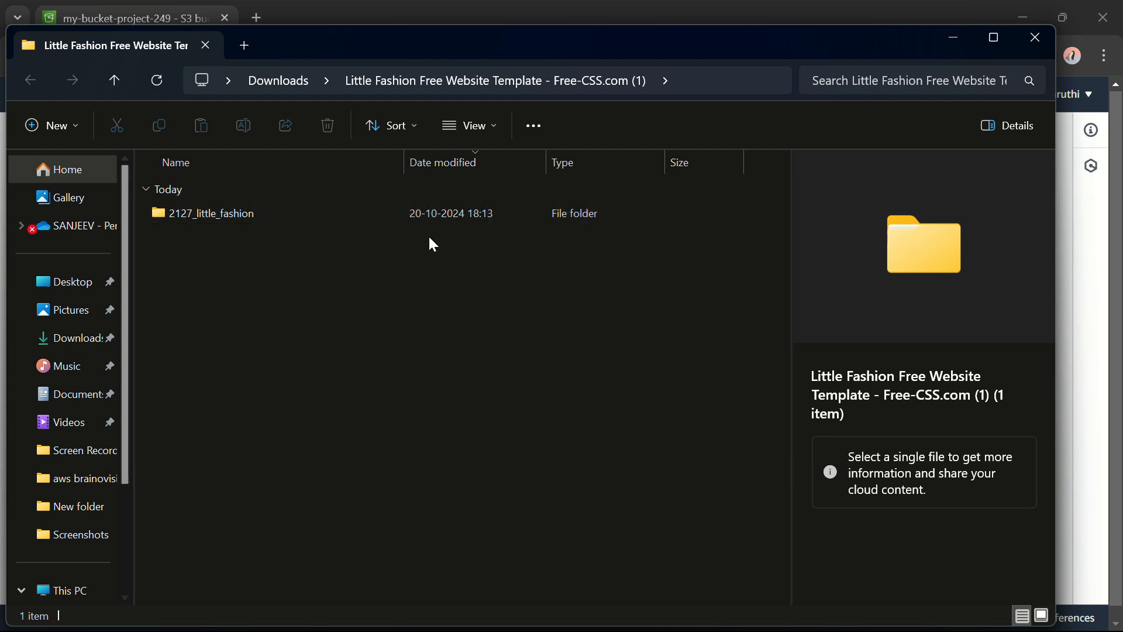
pyautogui.click(1035, 36)
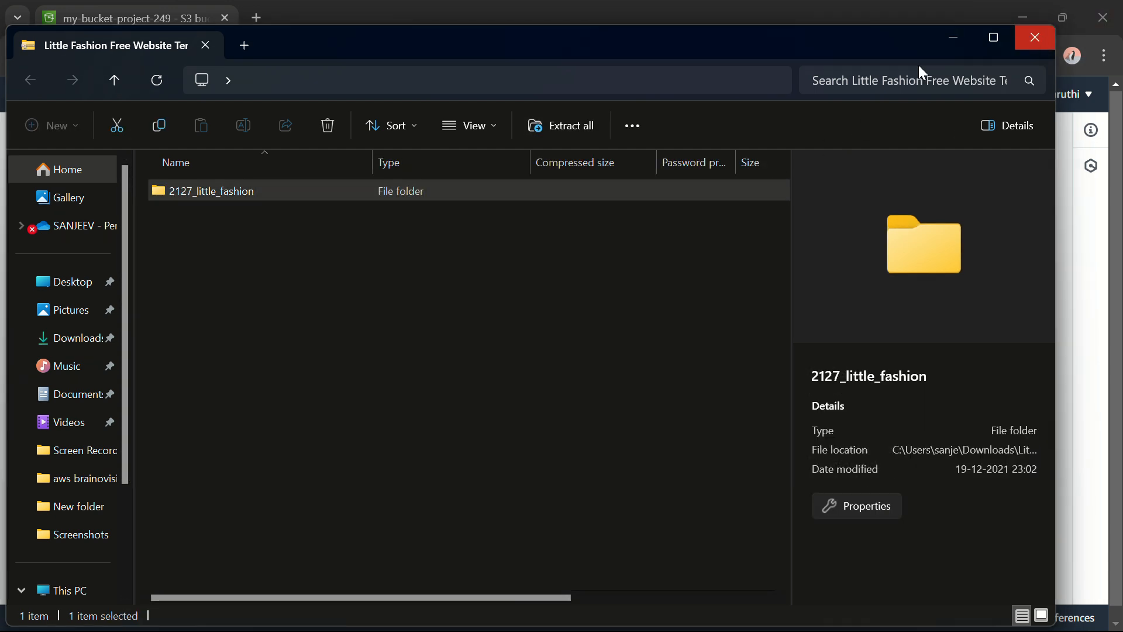
pyautogui.click(1034, 44)
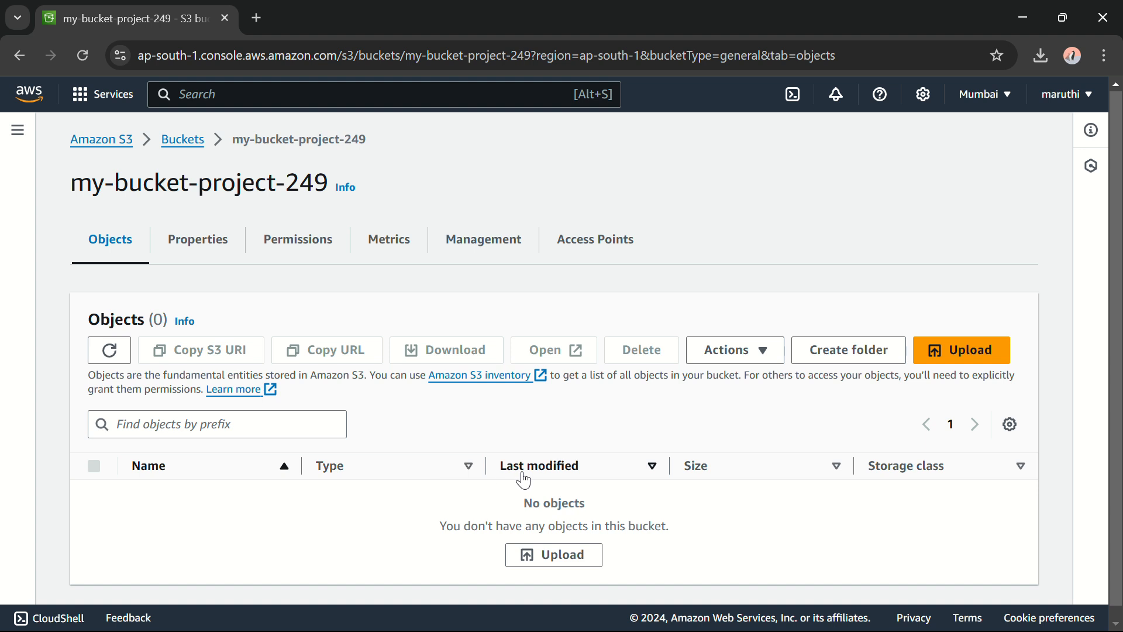
# Start an upload to the my-bucket-project-249 bucket and open the file chooser for adding files
pyautogui.scroll(-1, 524, 480)
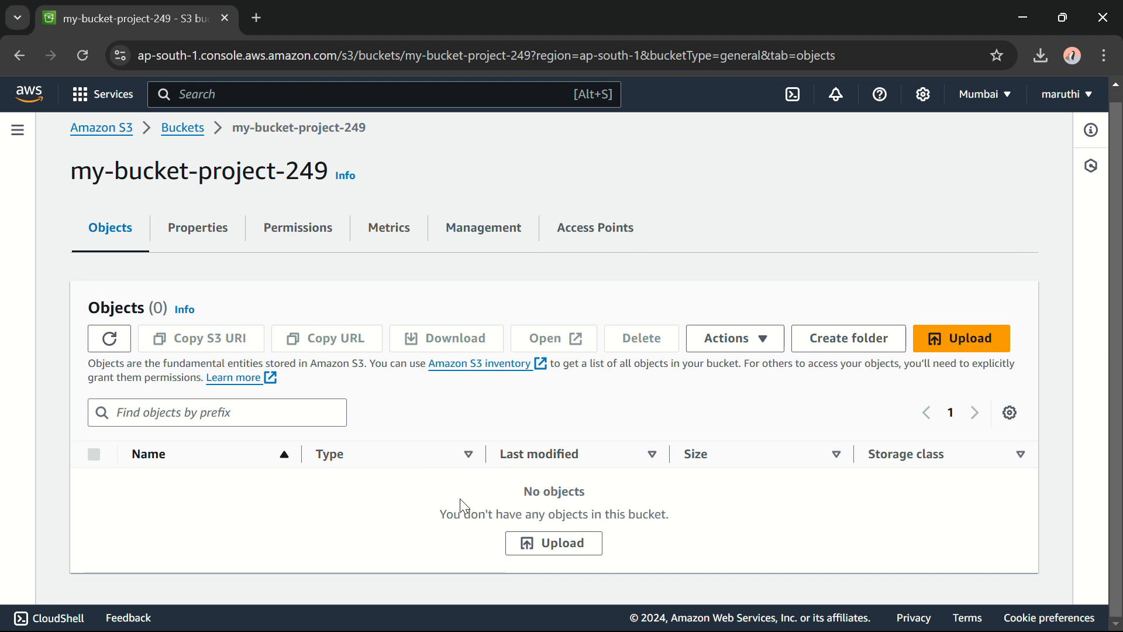
pyautogui.click(547, 550)
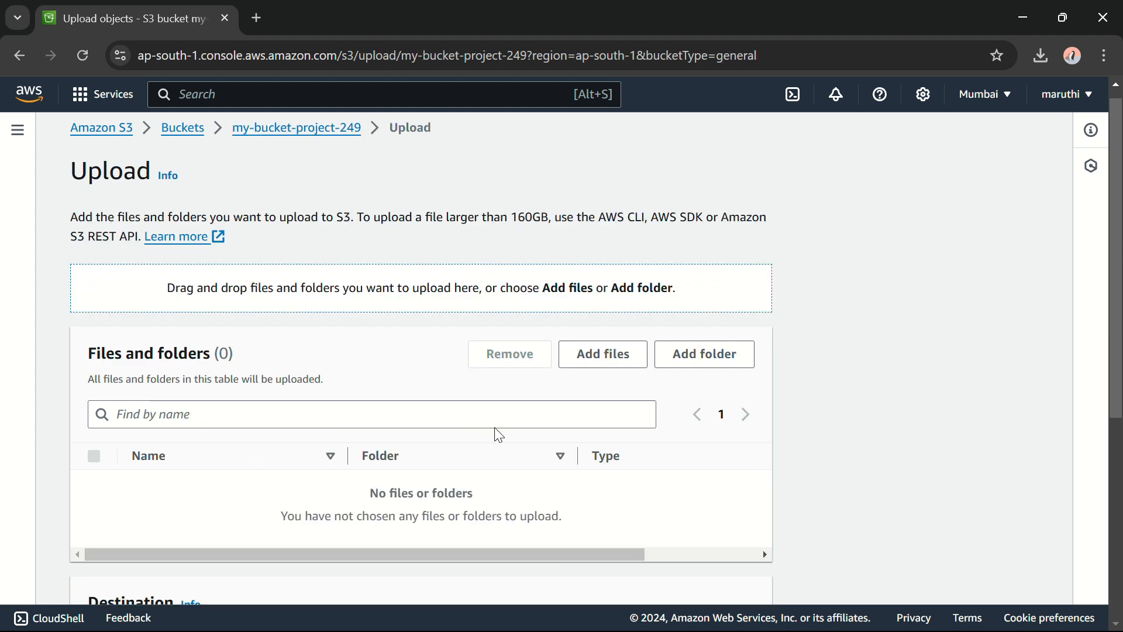
pyautogui.click(612, 369)
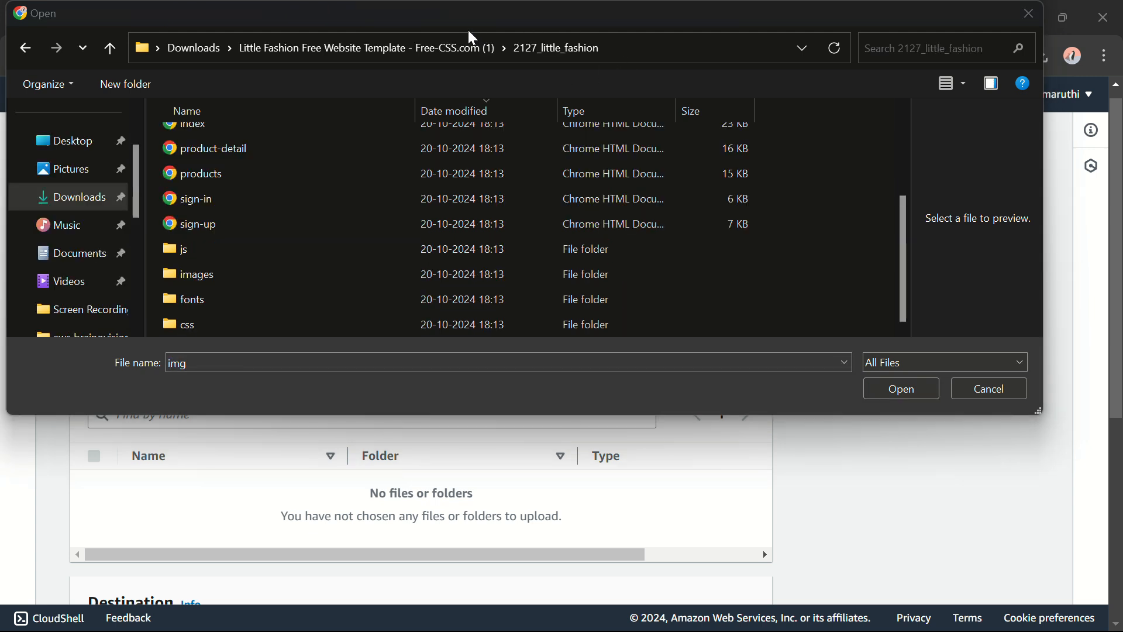
# Add the ABOUT THIS TEMPLATE file and all eight HTML pages, from about to sign-up, in 2127_little_fashion to the upload
pyautogui.scroll(1, 366, 200)
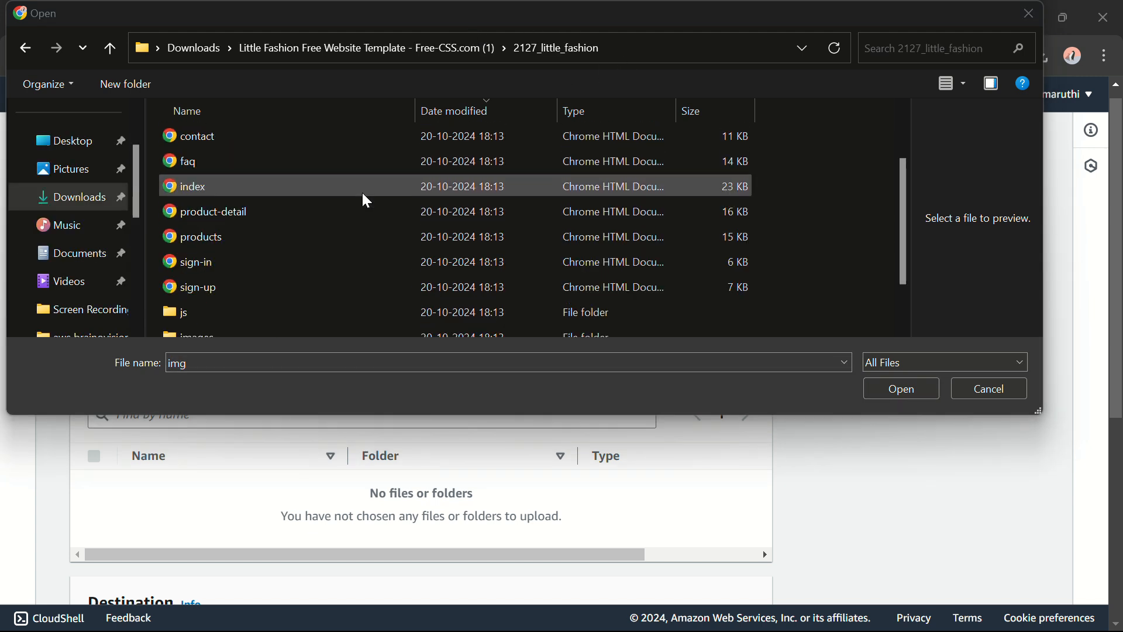
pyautogui.scroll(1, 364, 194)
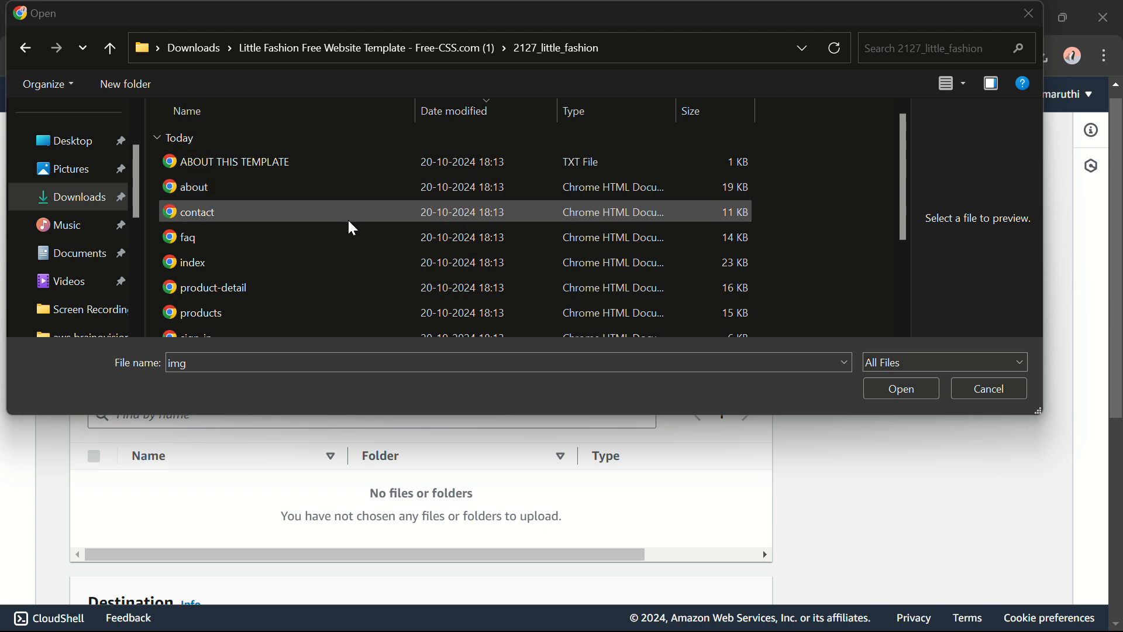
pyautogui.scroll(-2, 349, 220)
pyautogui.scroll(2, 351, 227)
pyautogui.click(309, 155)
pyautogui.keyDown('ctrl'); pyautogui.click(287, 184); pyautogui.keyUp('ctrl')
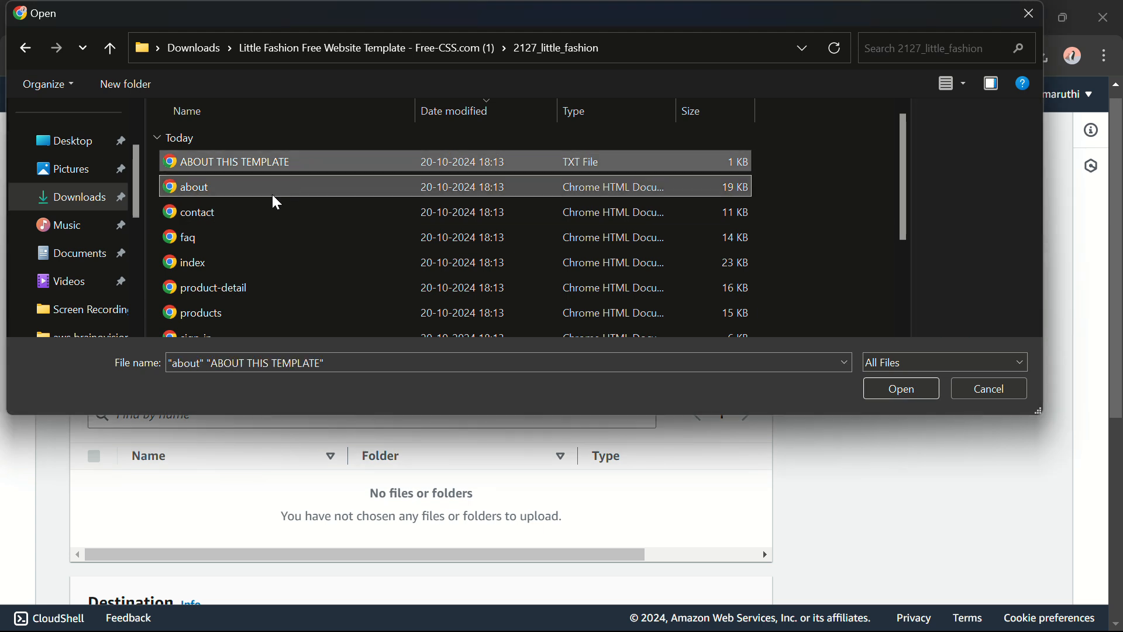
pyautogui.keyDown('ctrl'); pyautogui.click(271, 209); pyautogui.keyUp('ctrl')
pyautogui.keyDown('ctrl'); pyautogui.click(253, 239); pyautogui.keyUp('ctrl')
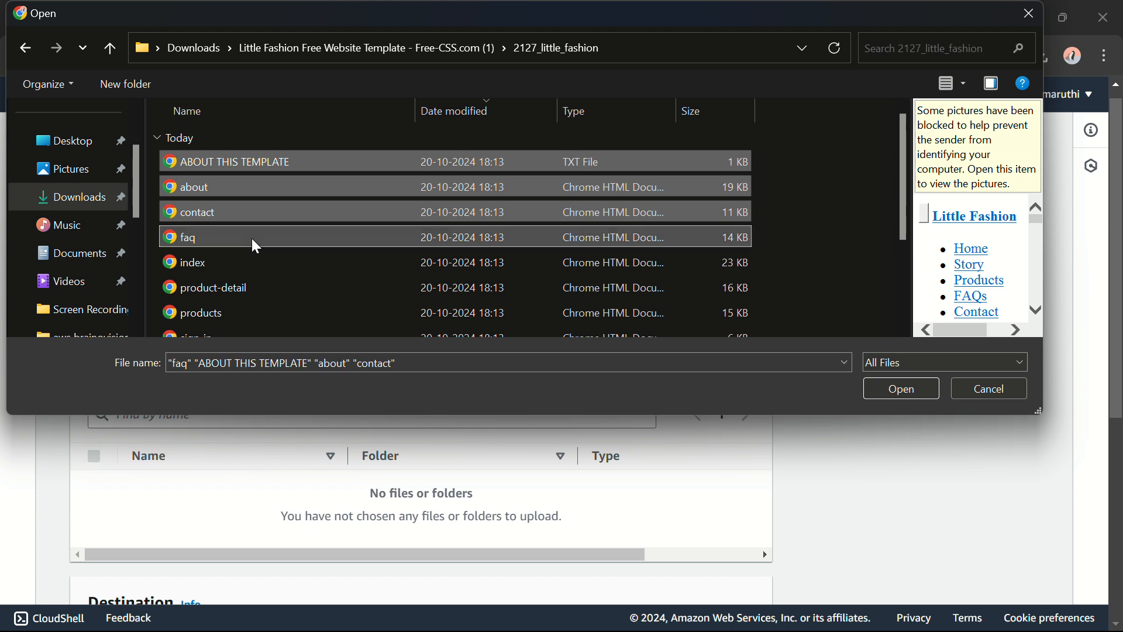
pyautogui.keyDown('ctrl'); pyautogui.click(239, 265); pyautogui.keyUp('ctrl')
pyautogui.keyDown('ctrl'); pyautogui.click(236, 286); pyautogui.keyUp('ctrl')
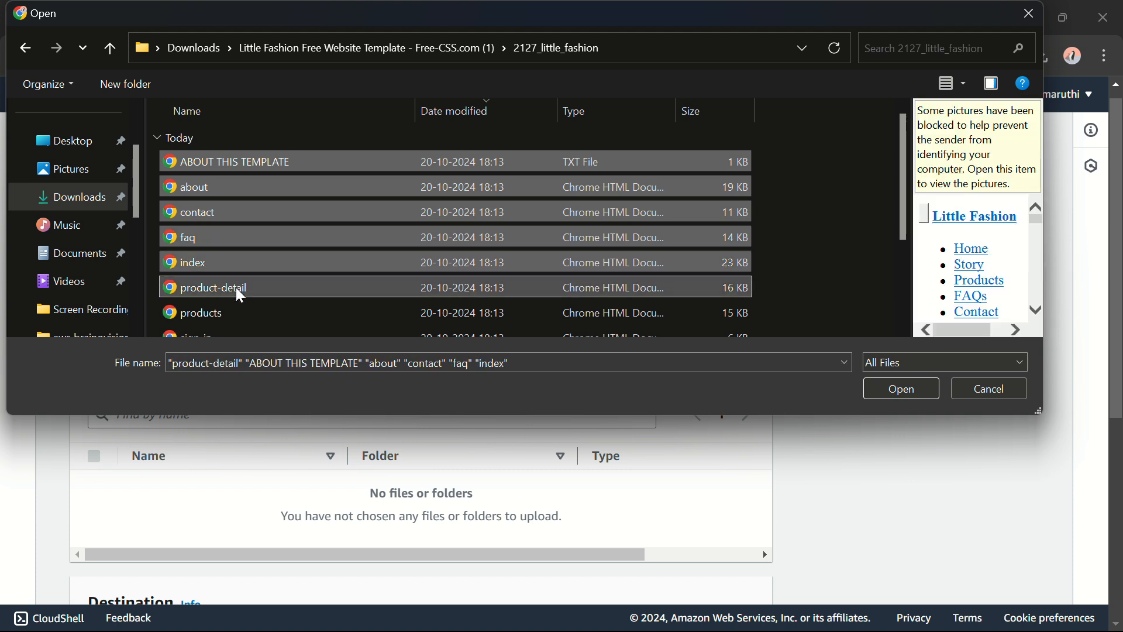
pyautogui.keyDown('ctrl'); pyautogui.click(234, 310); pyautogui.keyUp('ctrl')
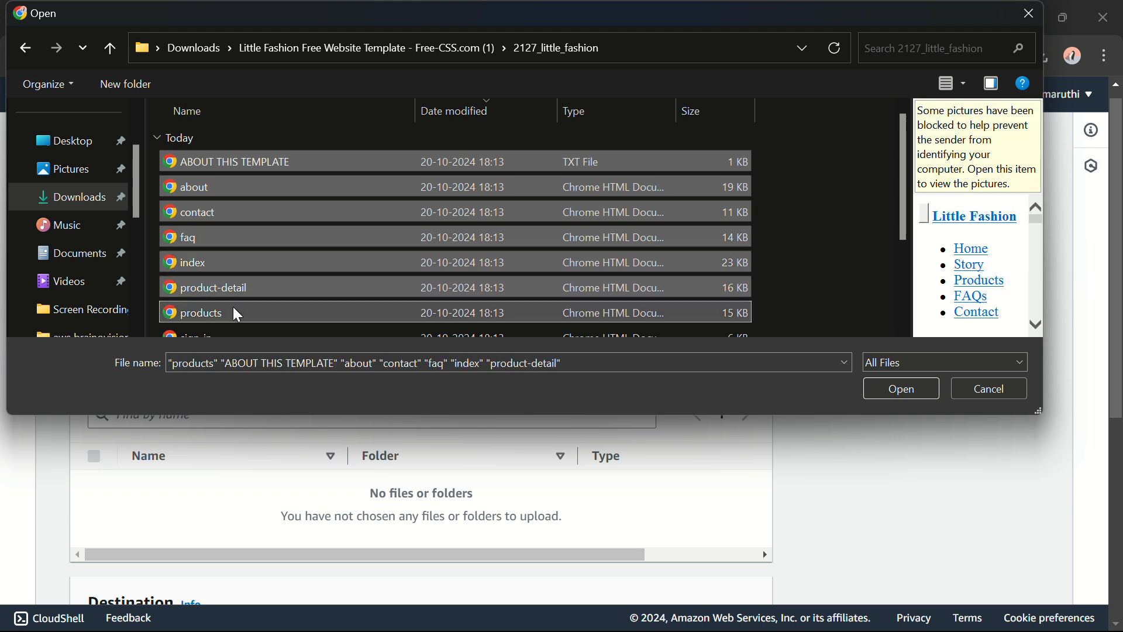
pyautogui.scroll(-1, 233, 307)
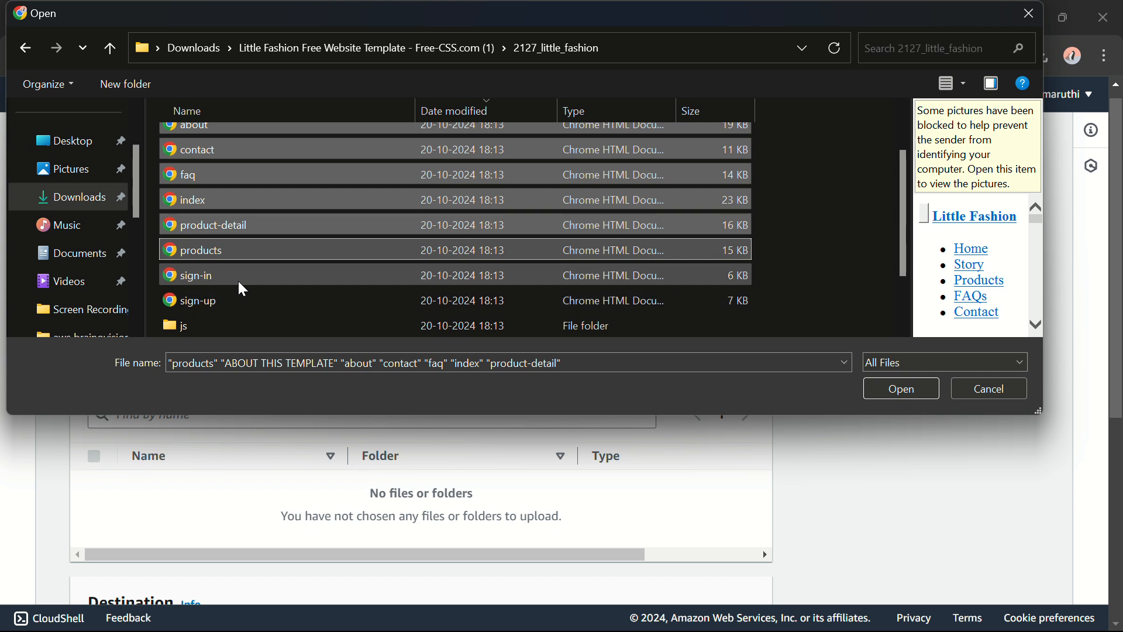
pyautogui.keyDown('ctrl'); pyautogui.click(240, 282); pyautogui.keyUp('ctrl')
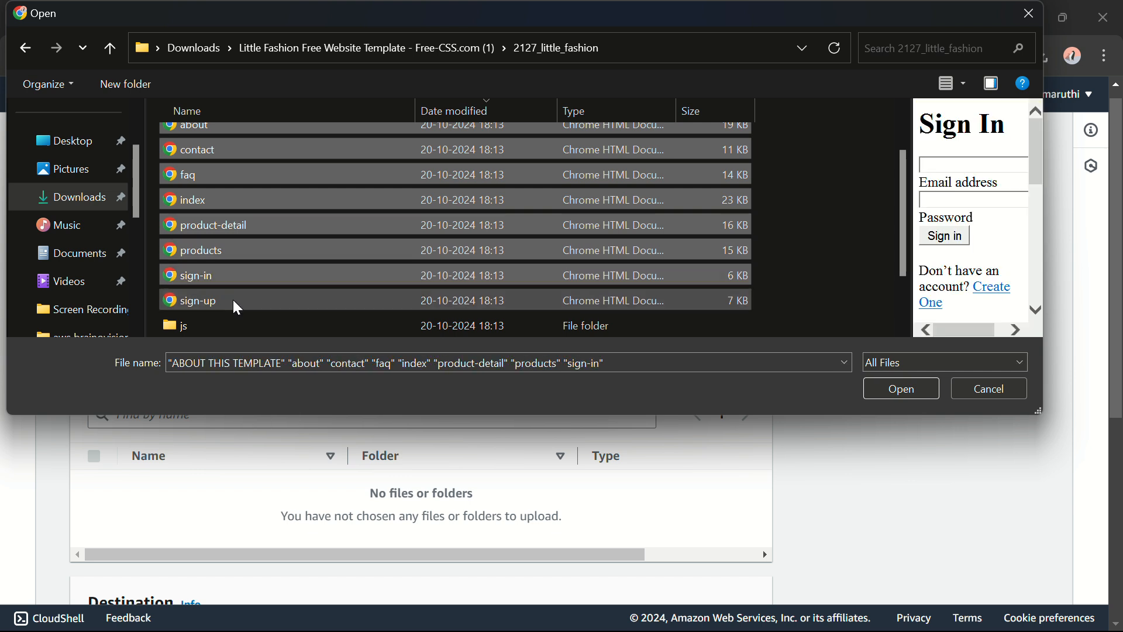
pyautogui.keyDown('ctrl'); pyautogui.click(233, 300); pyautogui.keyUp('ctrl')
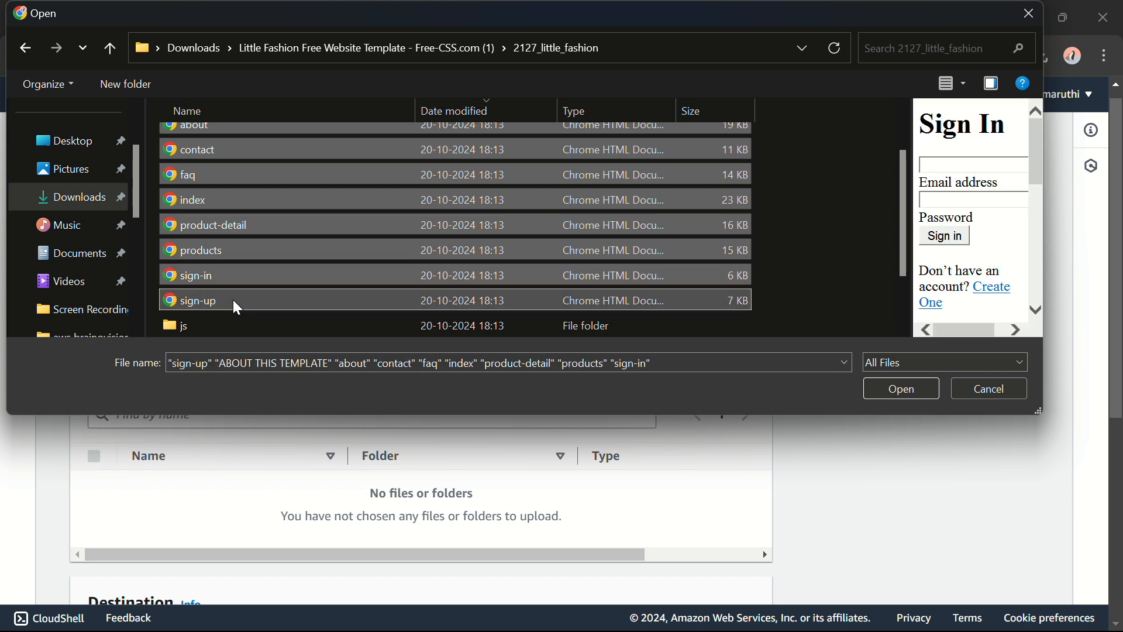
pyautogui.click(897, 395)
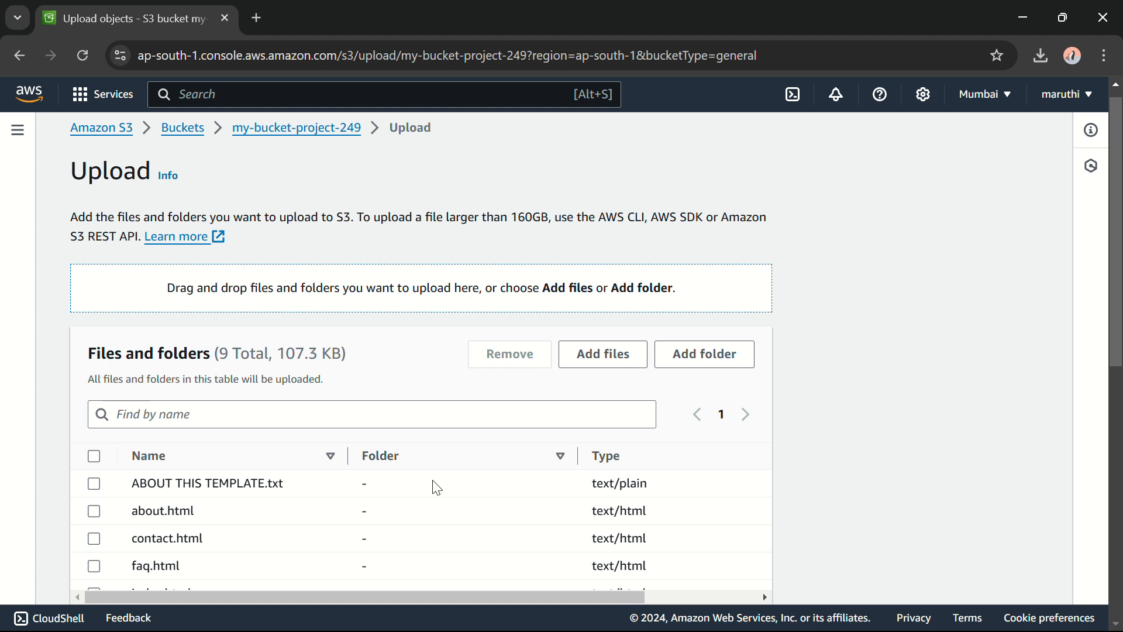
# Look over the files queued for upload and open the folder chooser for adding a folder
pyautogui.scroll(-4, 433, 483)
pyautogui.scroll(2, 433, 482)
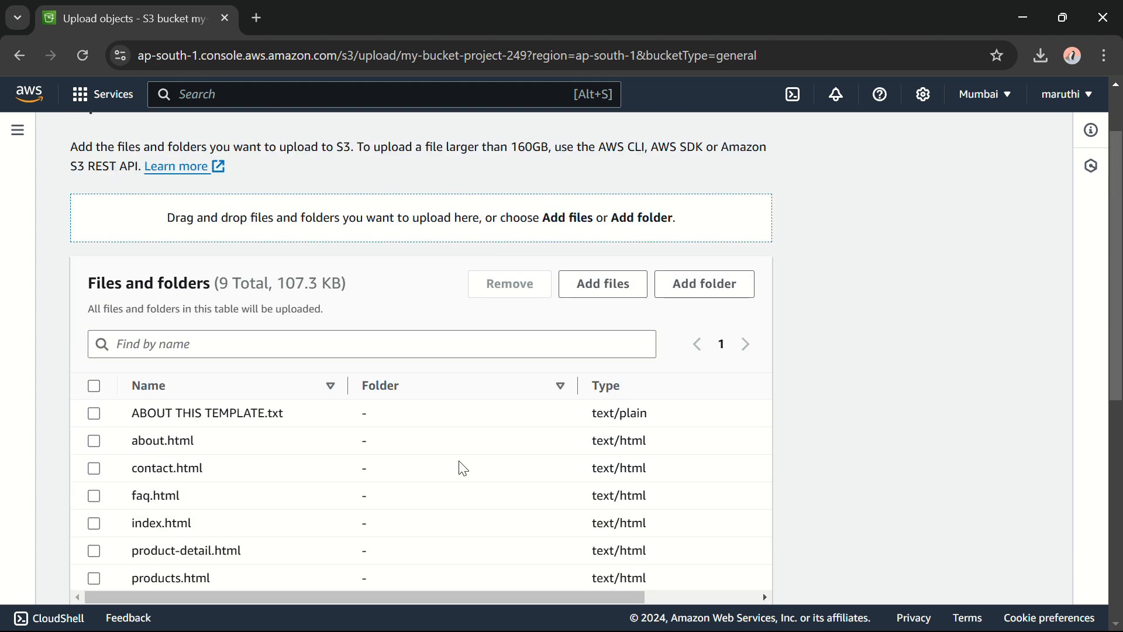
pyautogui.click(740, 290)
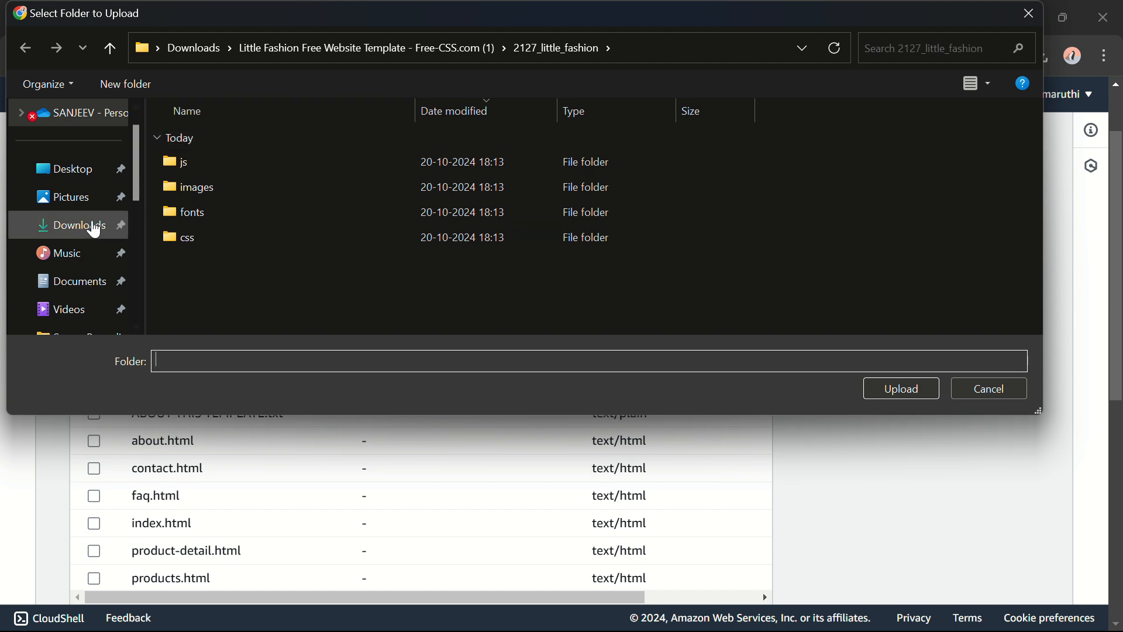
pyautogui.click(340, 57)
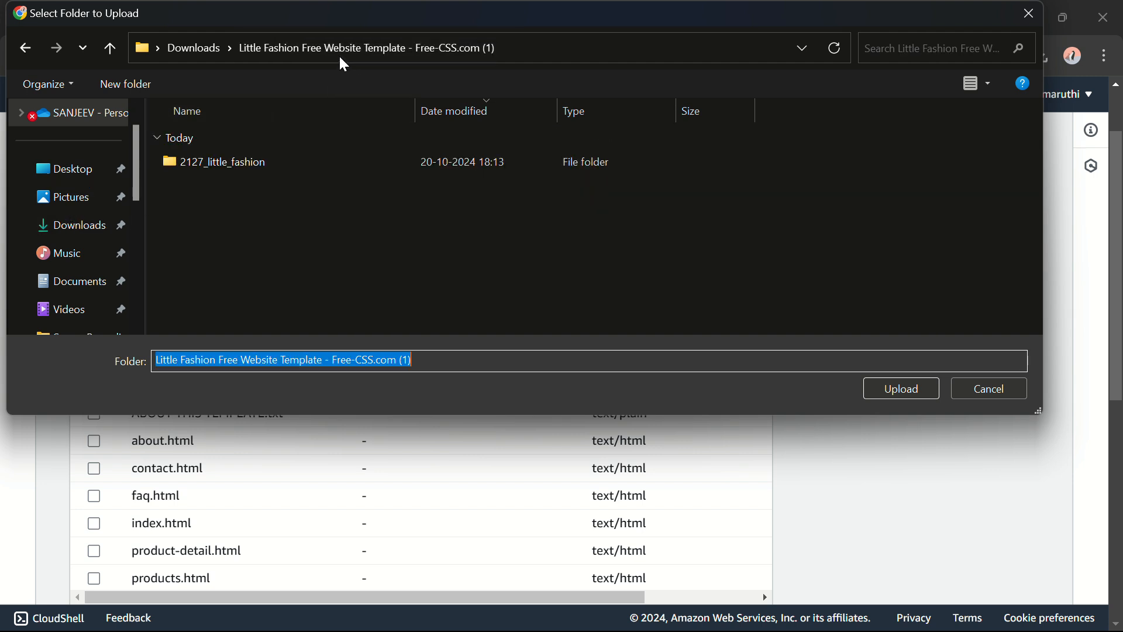
pyautogui.doubleClick(212, 168)
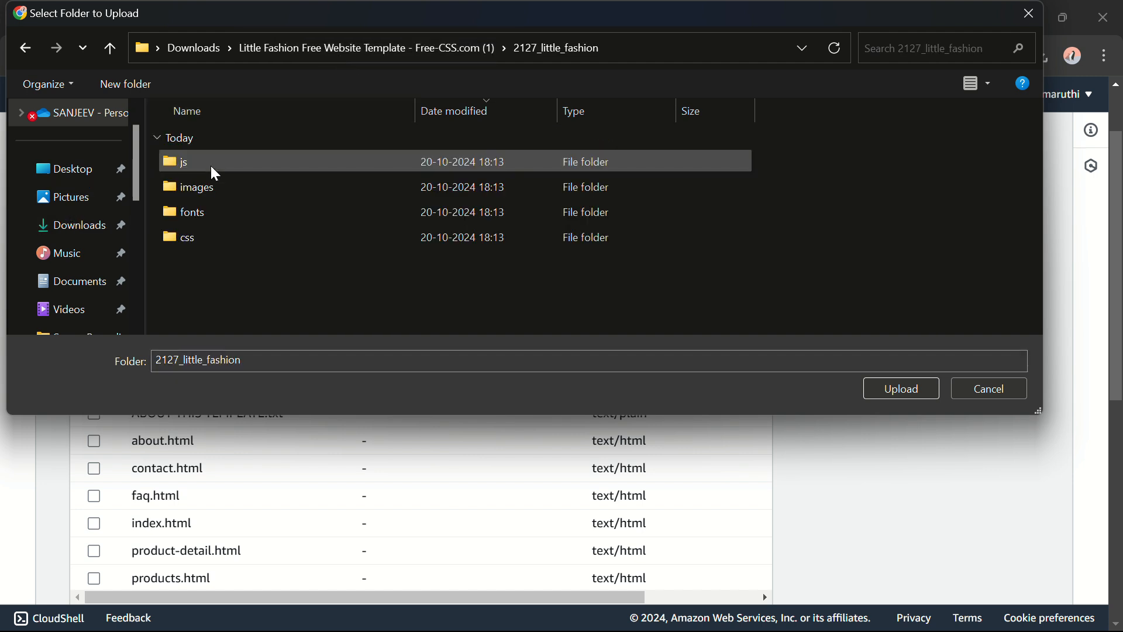
pyautogui.click(78, 234)
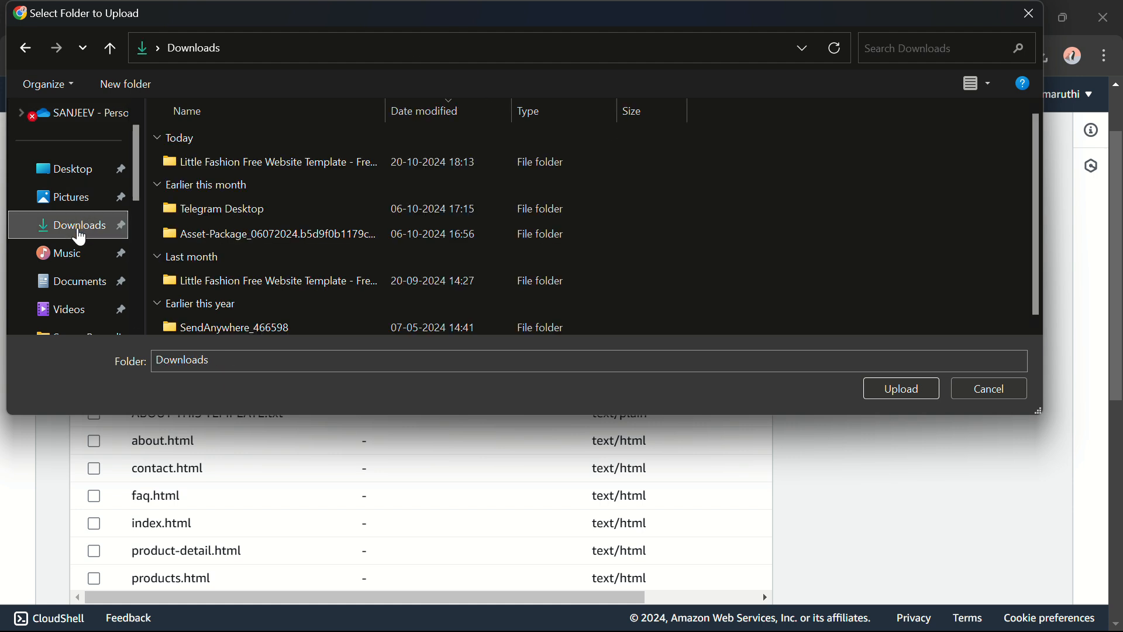
pyautogui.doubleClick(282, 146)
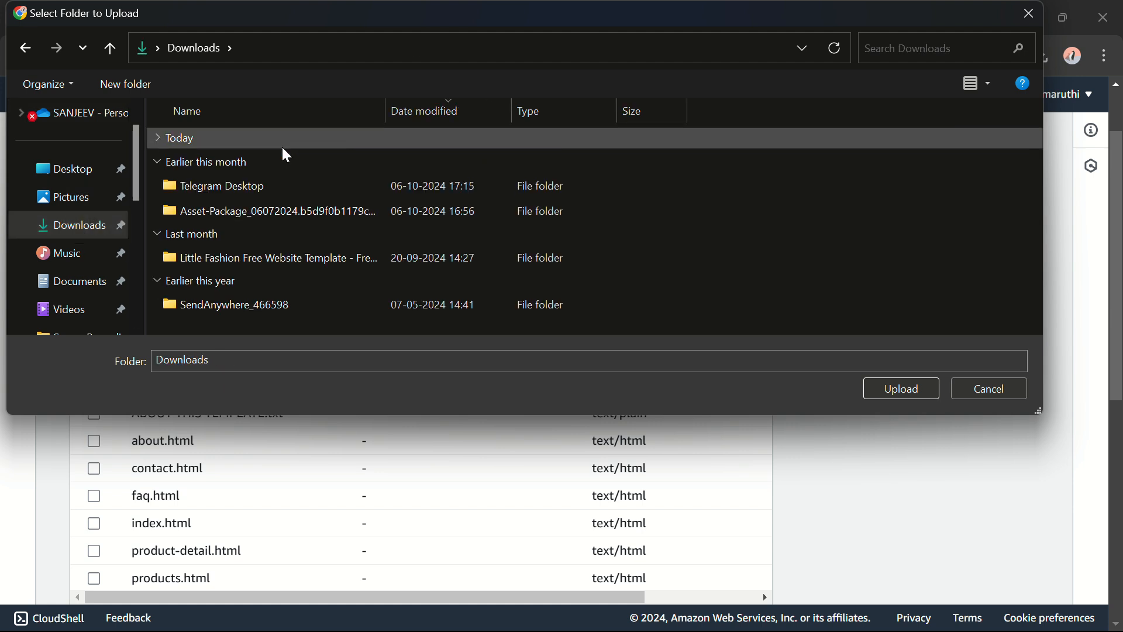
pyautogui.click(201, 145)
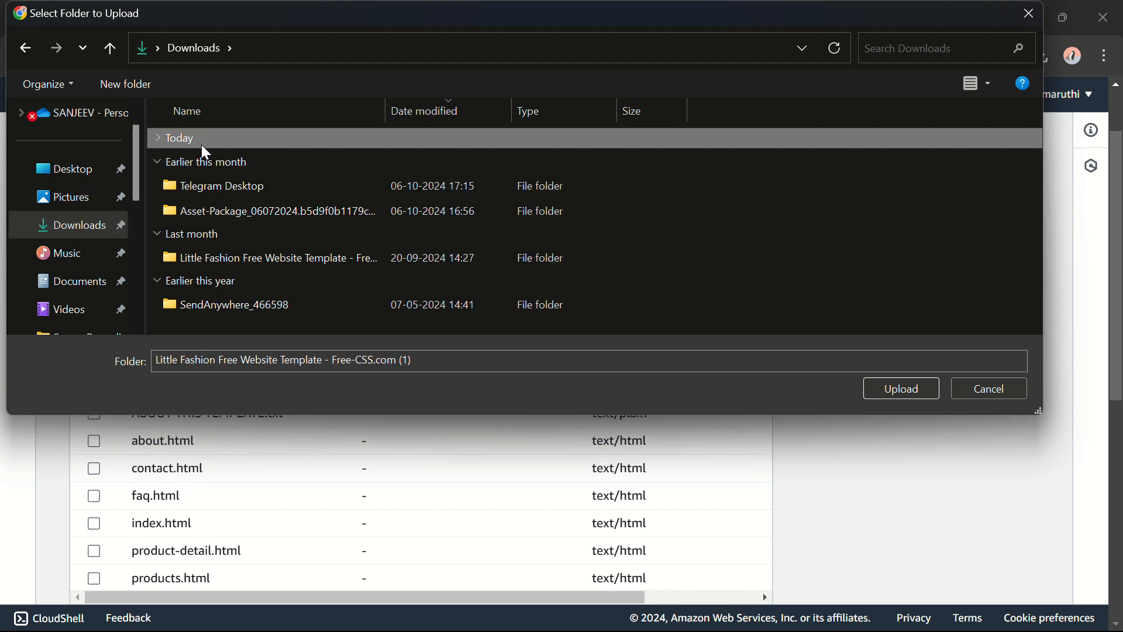
pyautogui.click(159, 139)
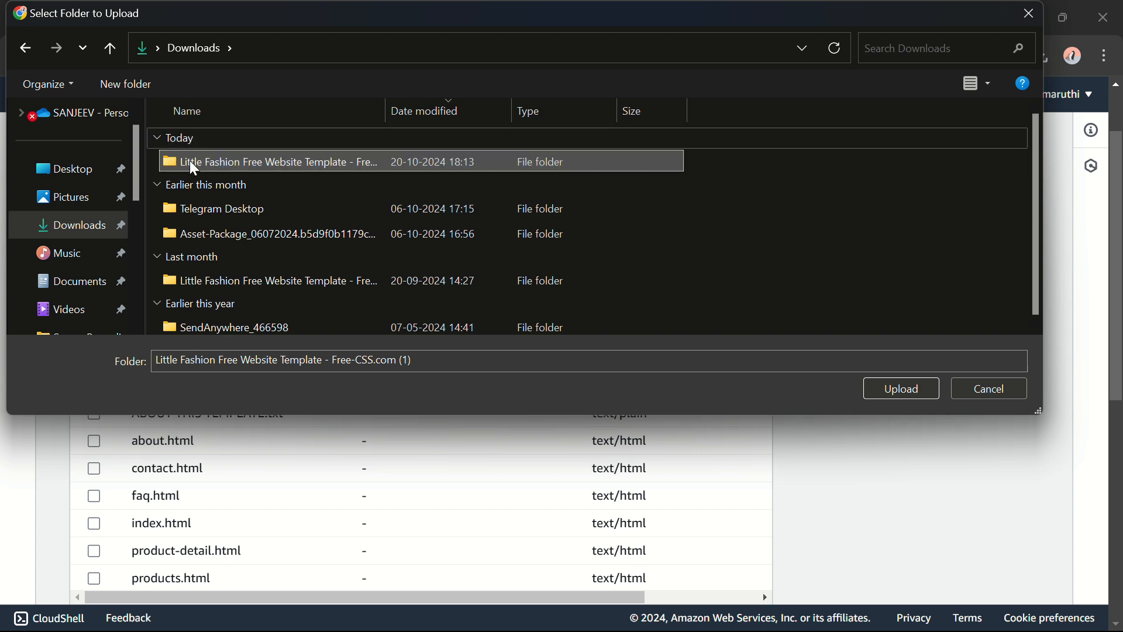
pyautogui.click(190, 162)
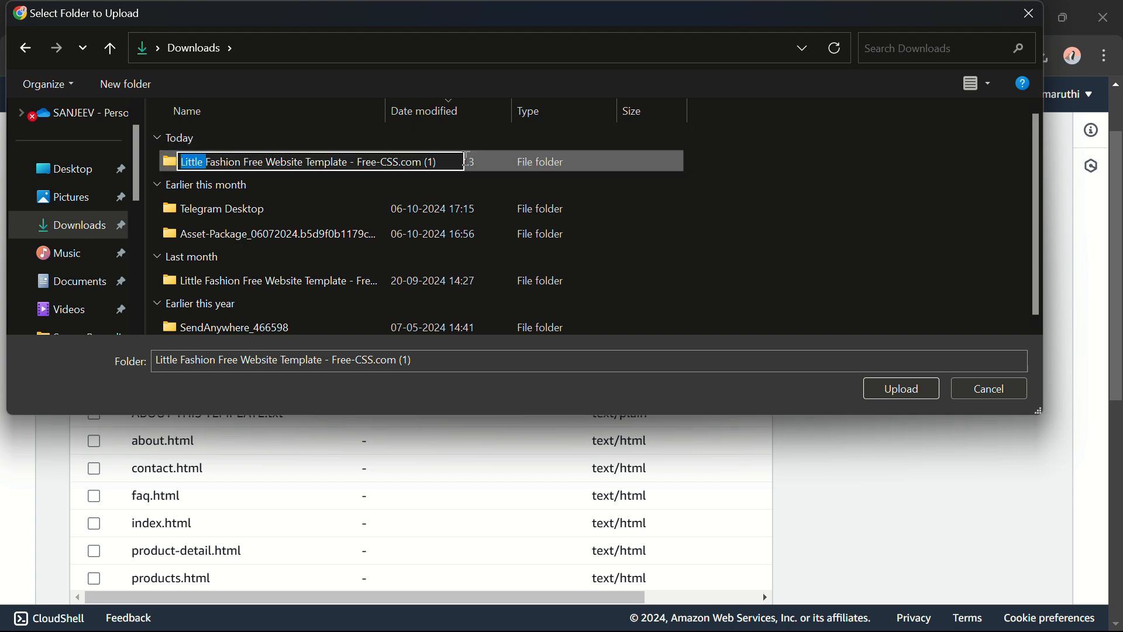
pyautogui.doubleClick(482, 159)
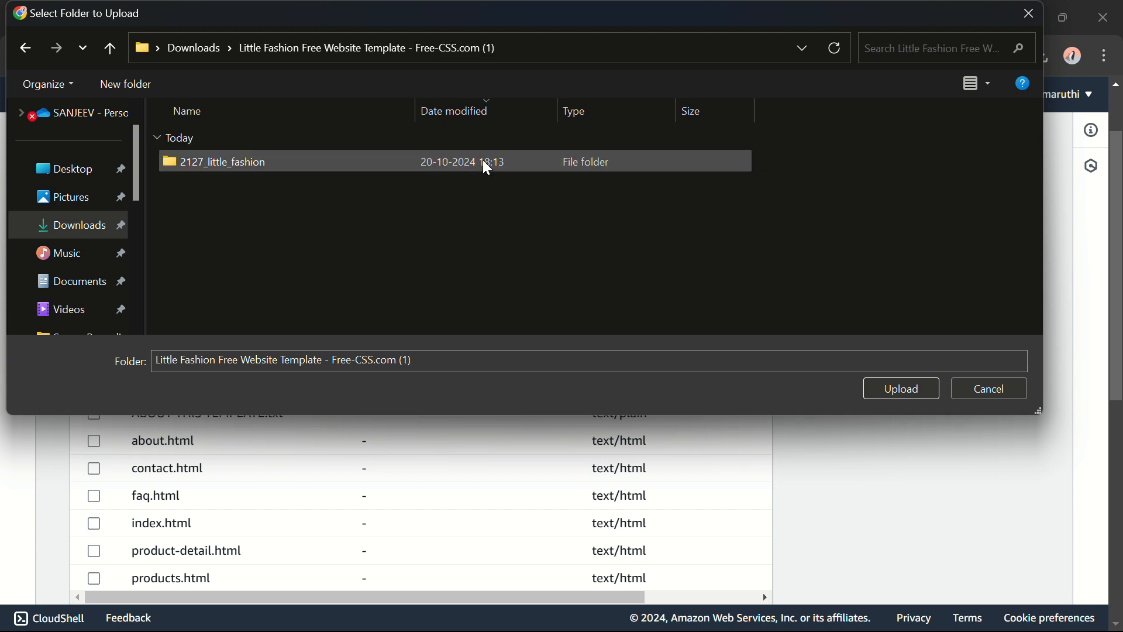
pyautogui.doubleClick(357, 159)
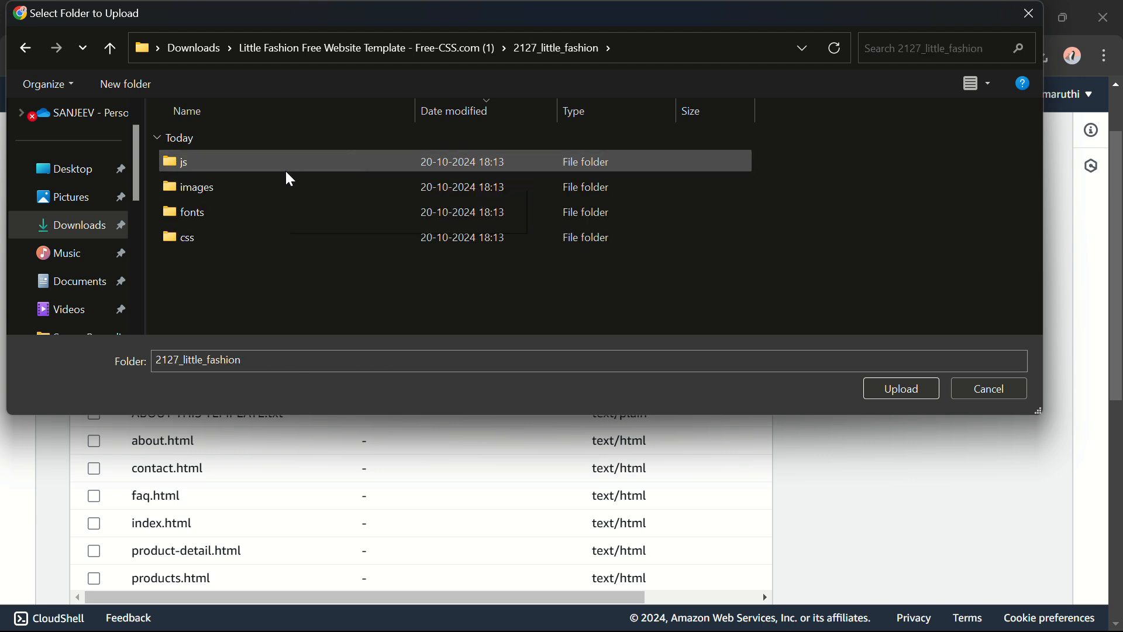
# Add the js folder from 2127_little_fashion to the upload and allow its files to be uploaded
pyautogui.click(263, 190)
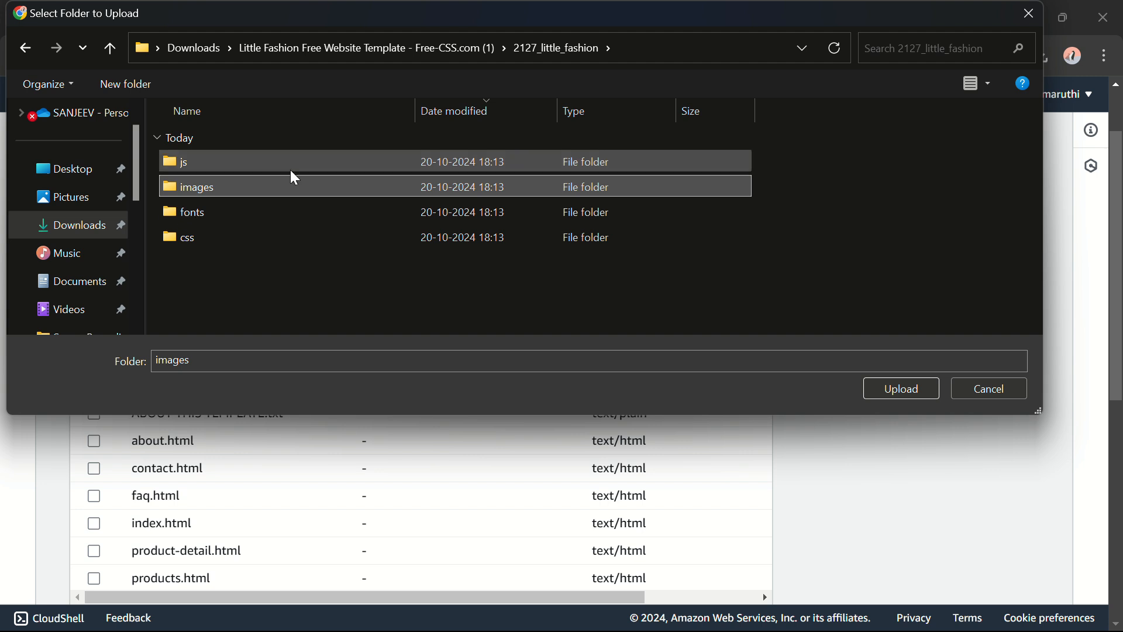
pyautogui.click(292, 168)
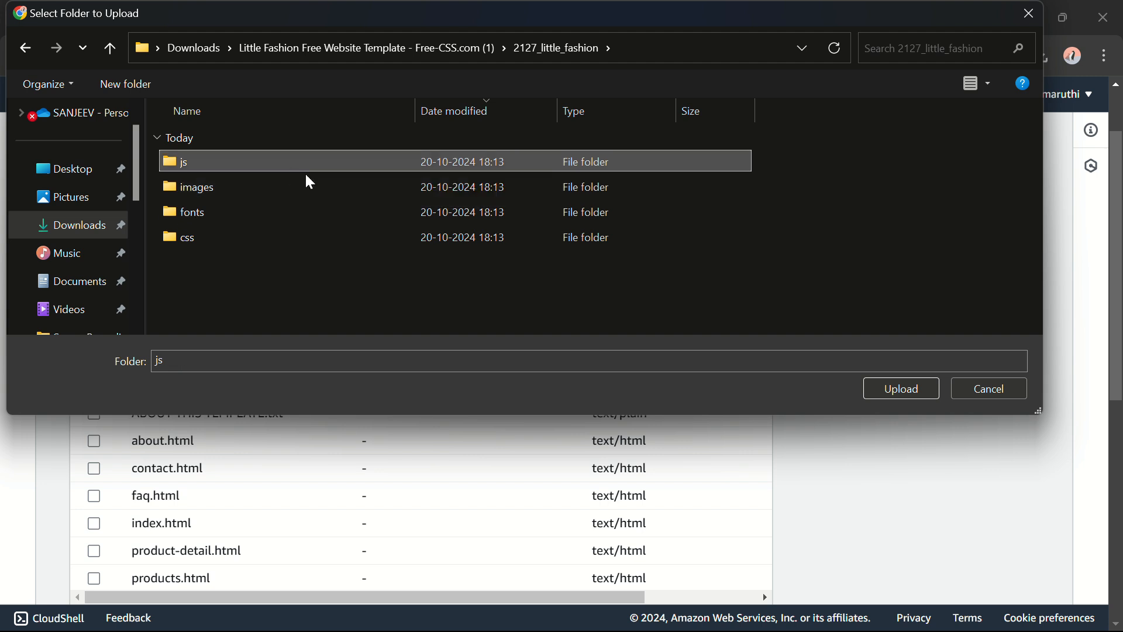
pyautogui.click(911, 388)
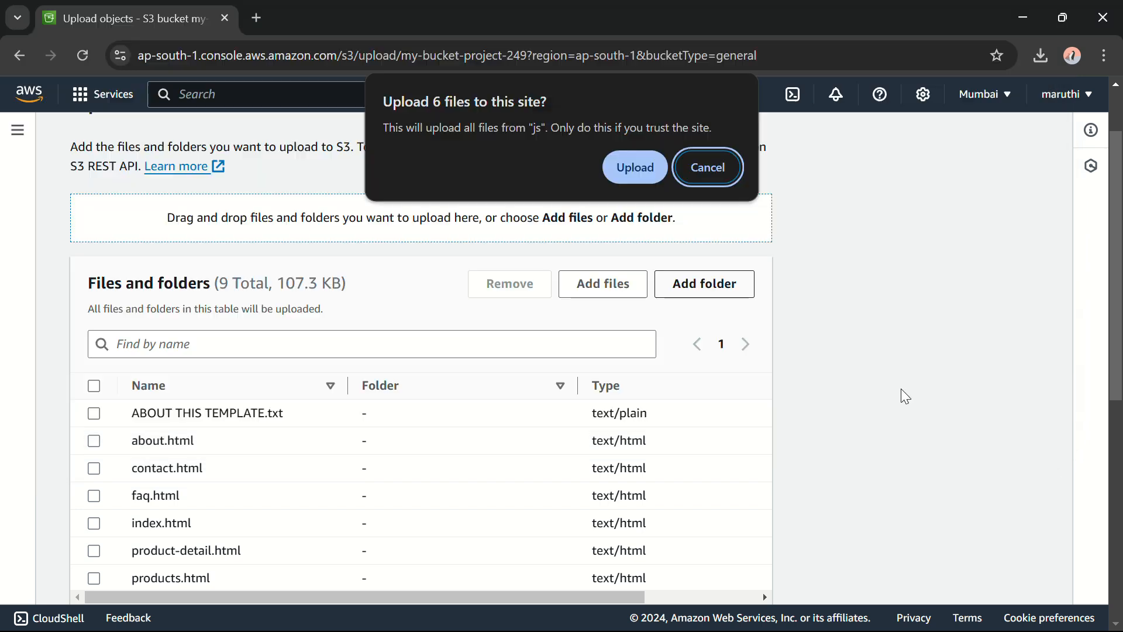
pyautogui.click(638, 168)
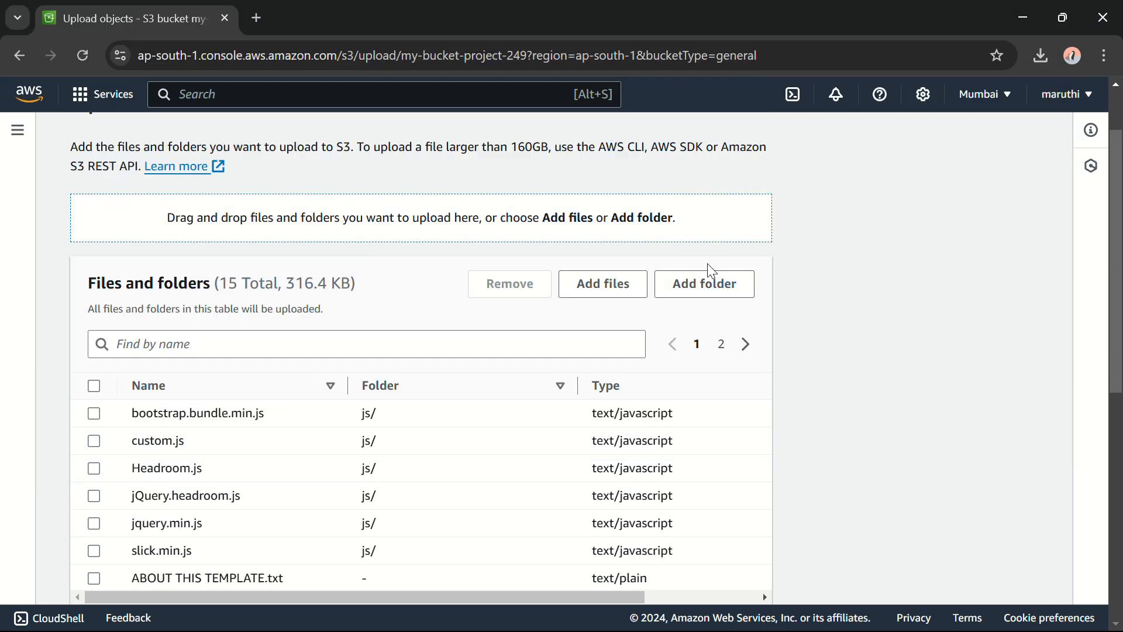
# Add the images folder from 2127_little_fashion to the upload and allow its files to be uploaded
pyautogui.click(704, 289)
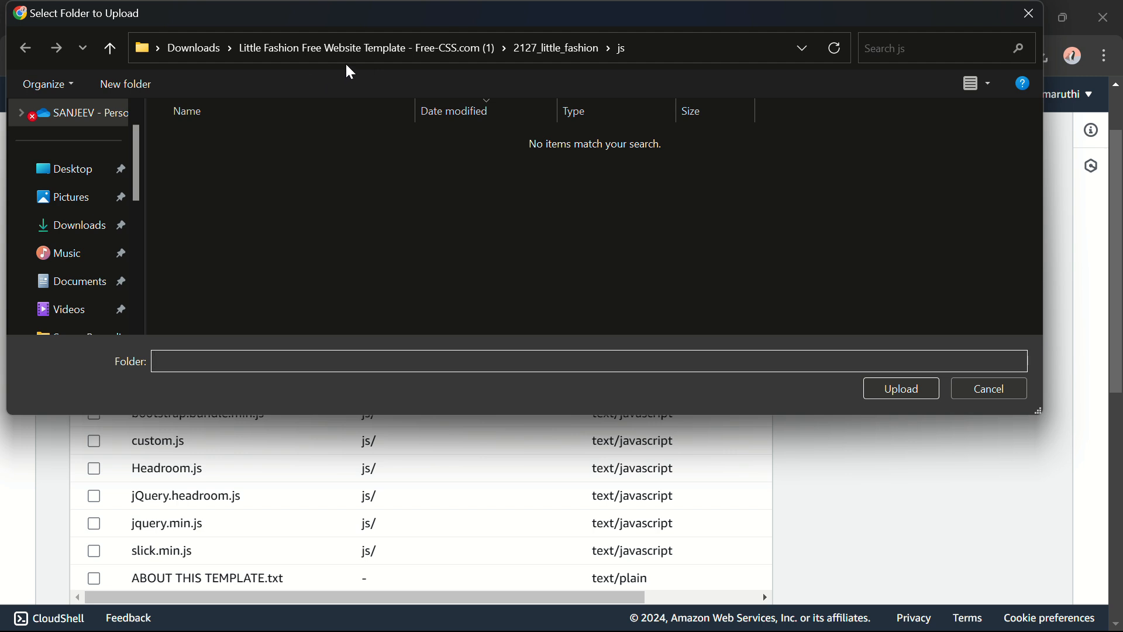
pyautogui.click(409, 47)
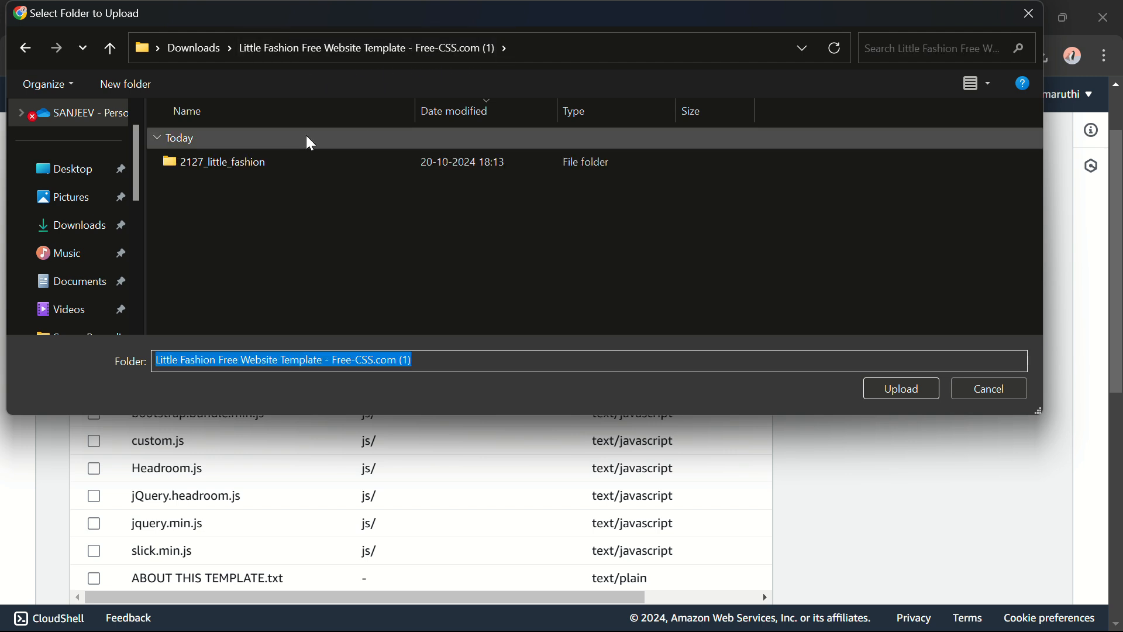
pyautogui.doubleClick(293, 162)
pyautogui.click(276, 187)
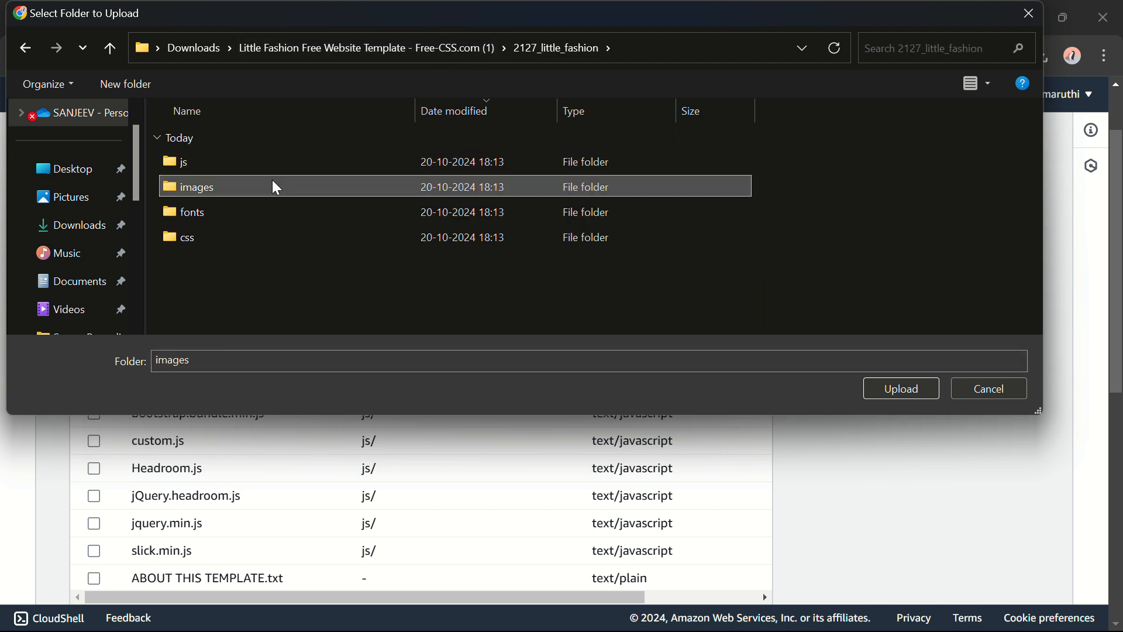
pyautogui.click(872, 390)
pyautogui.click(631, 168)
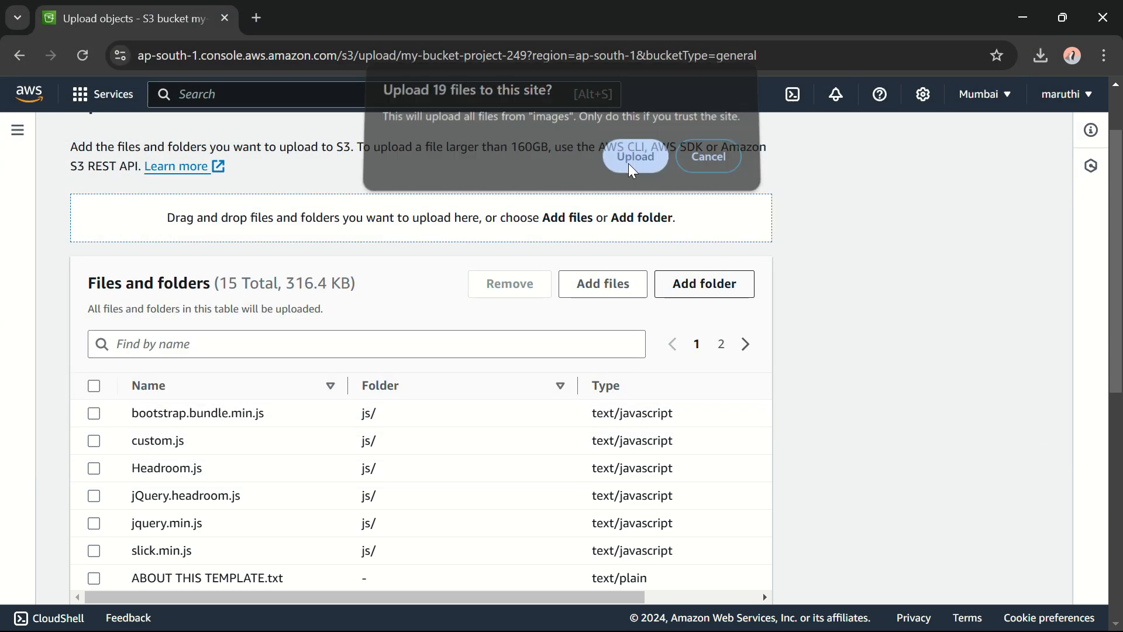
# Add the fonts folder from 2127_little_fashion to the upload and allow its files to be uploaded
pyautogui.click(698, 291)
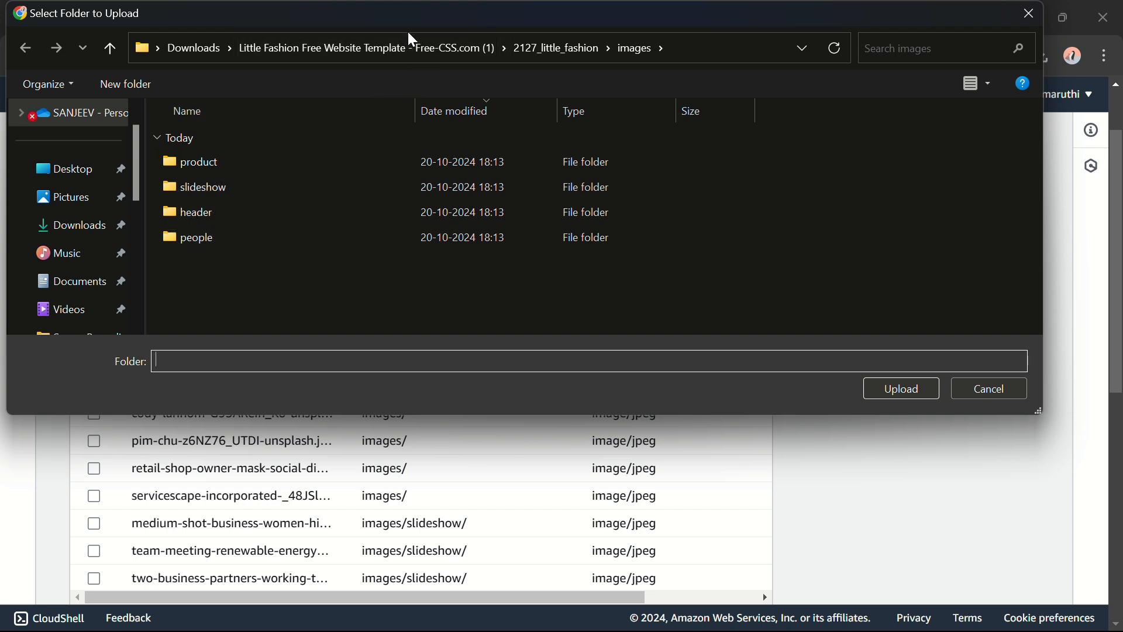
pyautogui.click(384, 51)
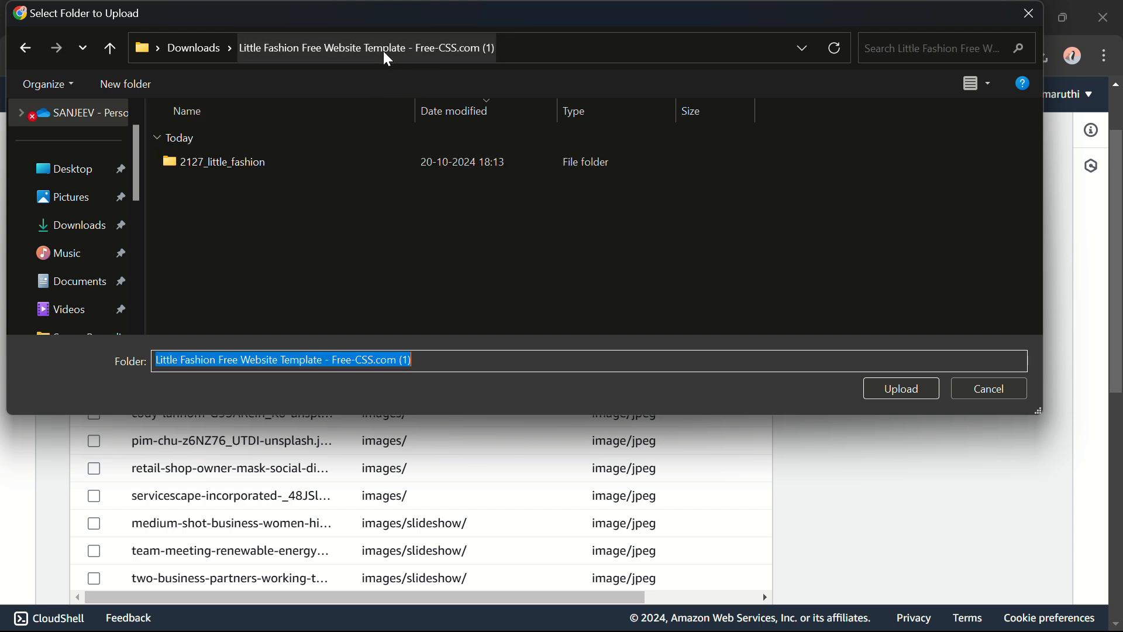
pyautogui.click(282, 166)
pyautogui.doubleClick(282, 166)
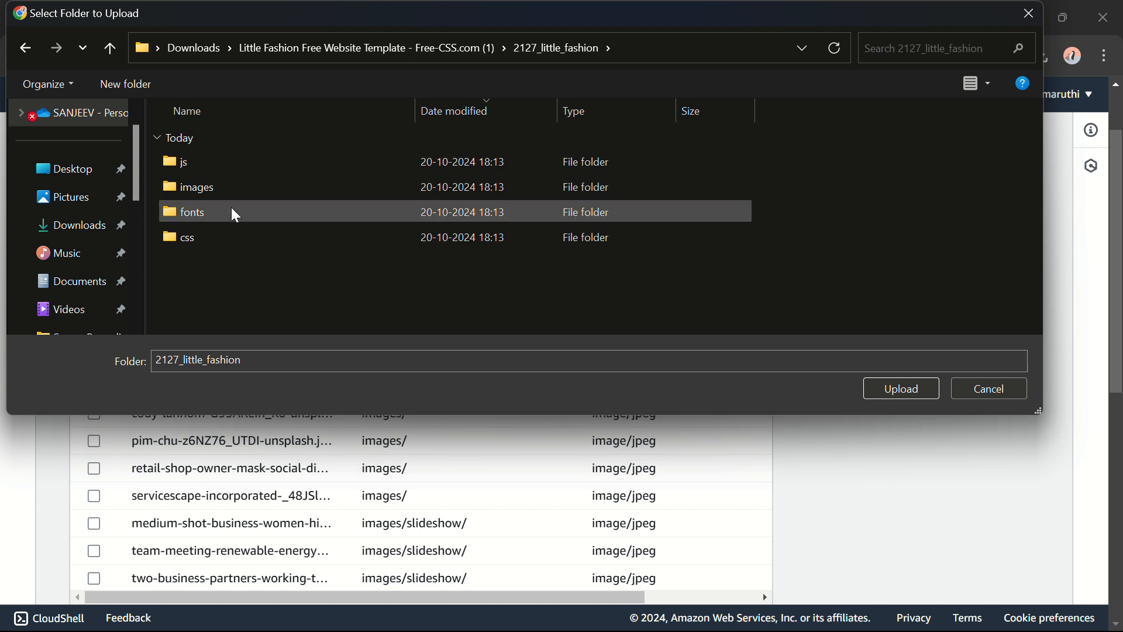
pyautogui.click(231, 212)
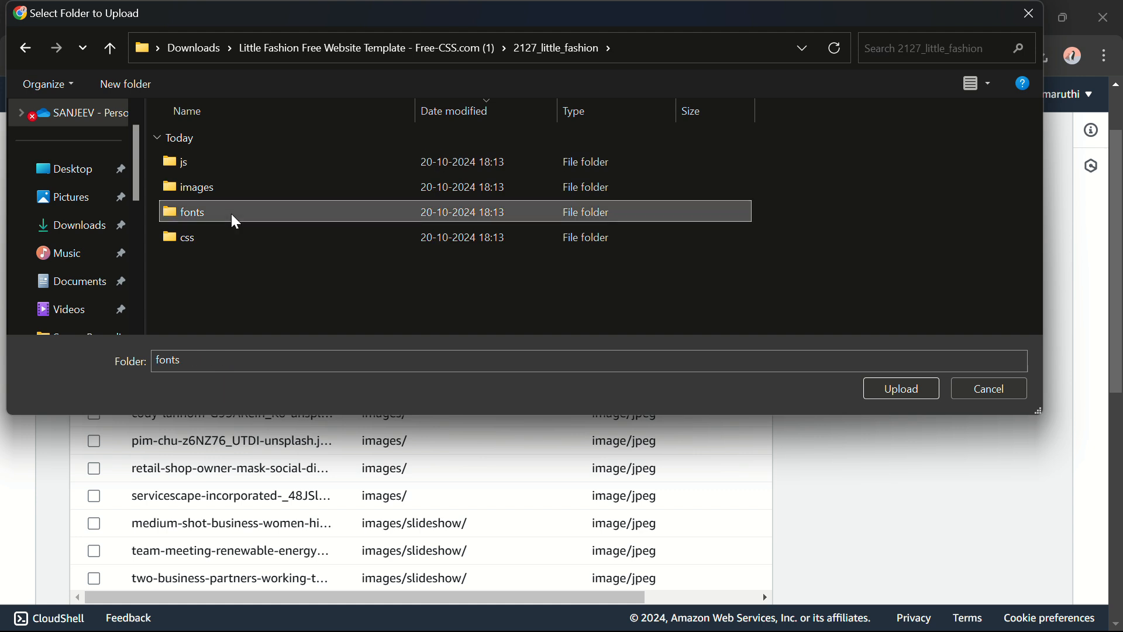
pyautogui.click(904, 394)
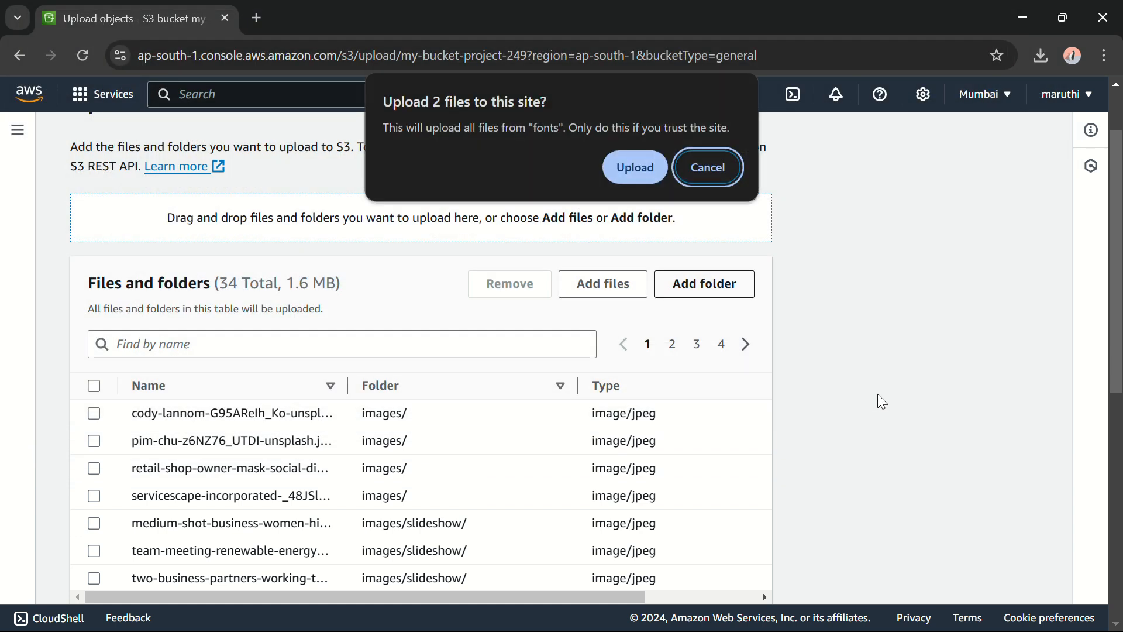
pyautogui.click(639, 168)
# Add the css folder from 2127_little_fashion to the upload and allow its files to be uploaded
pyautogui.click(694, 297)
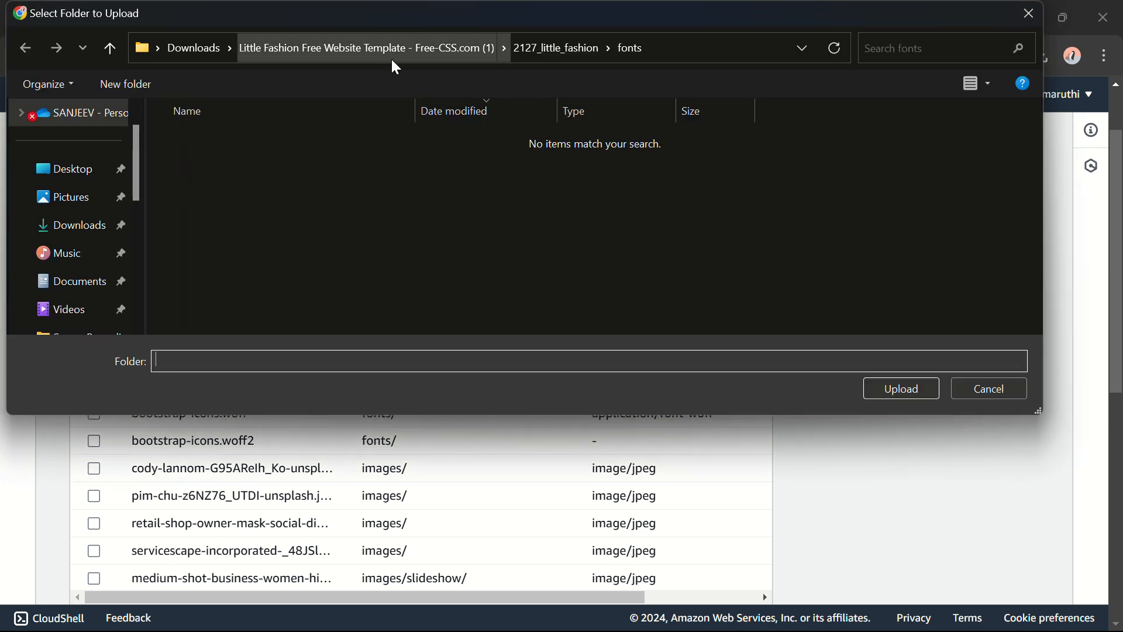
pyautogui.click(393, 55)
pyautogui.click(286, 164)
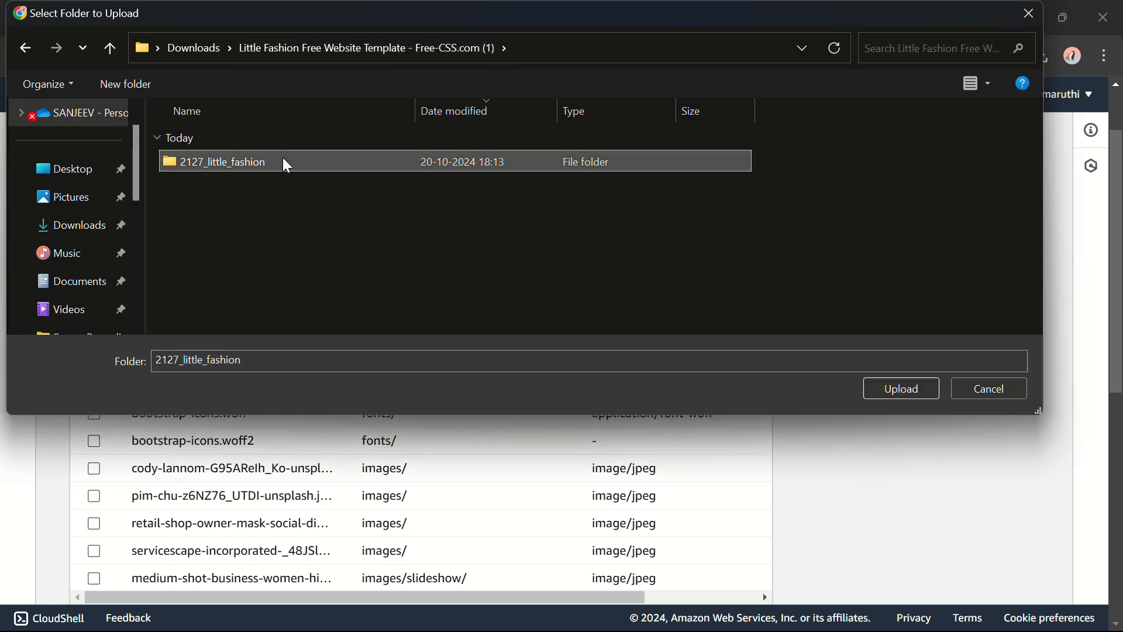
pyautogui.doubleClick(283, 161)
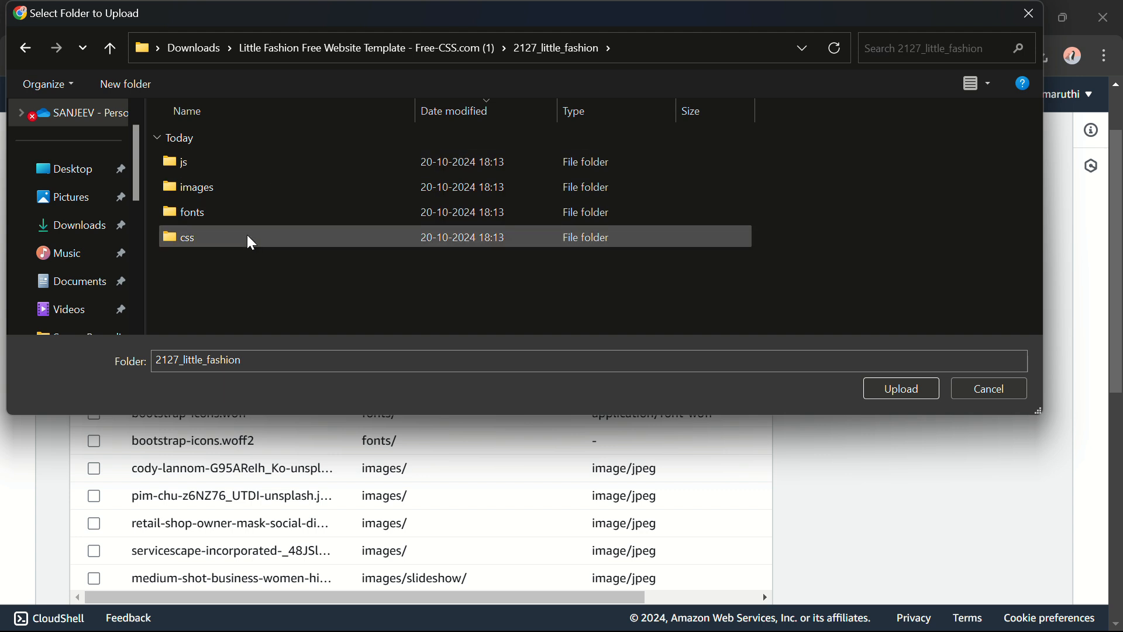
pyautogui.click(264, 237)
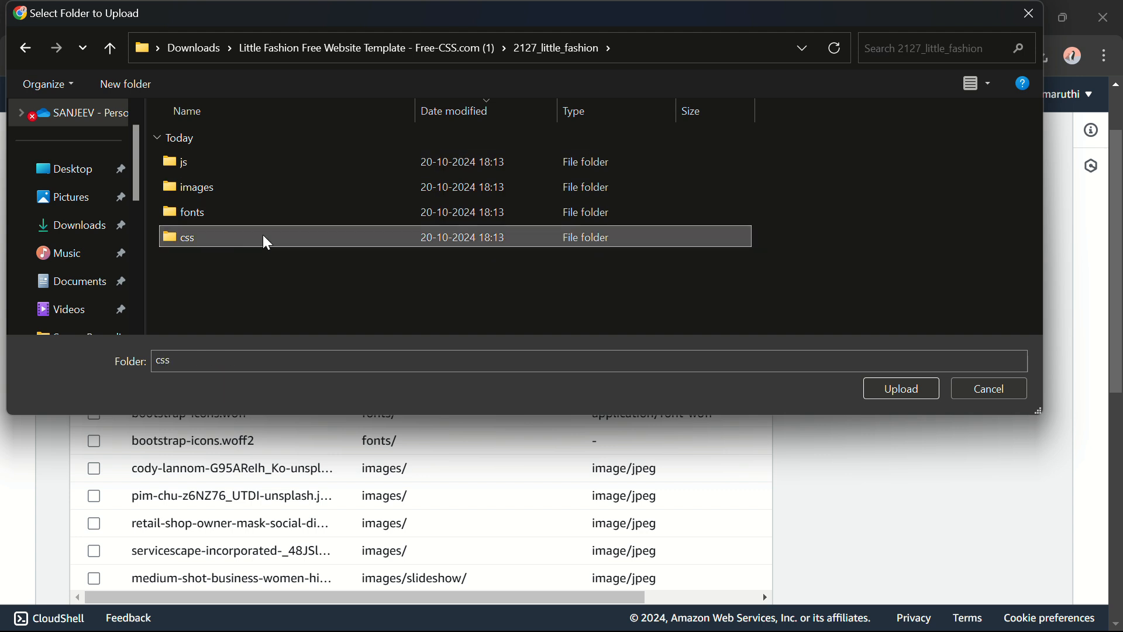
pyautogui.click(895, 393)
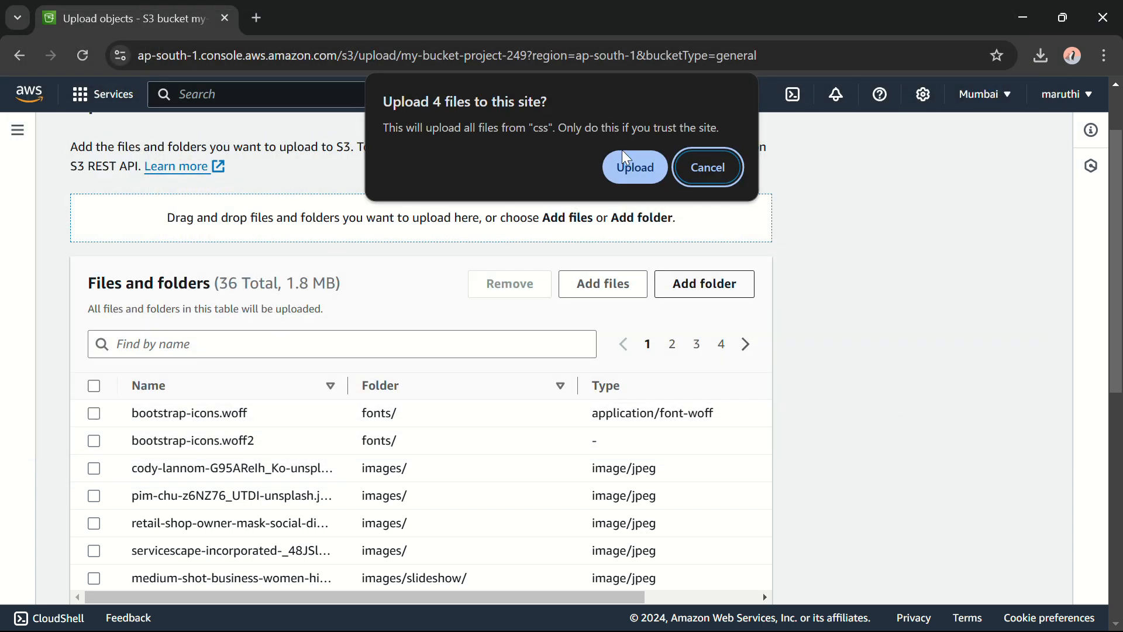
pyautogui.click(625, 158)
# Upload all the queued files and folders to my-bucket-project-249 and close the upload status page
pyautogui.scroll(-3, 538, 333)
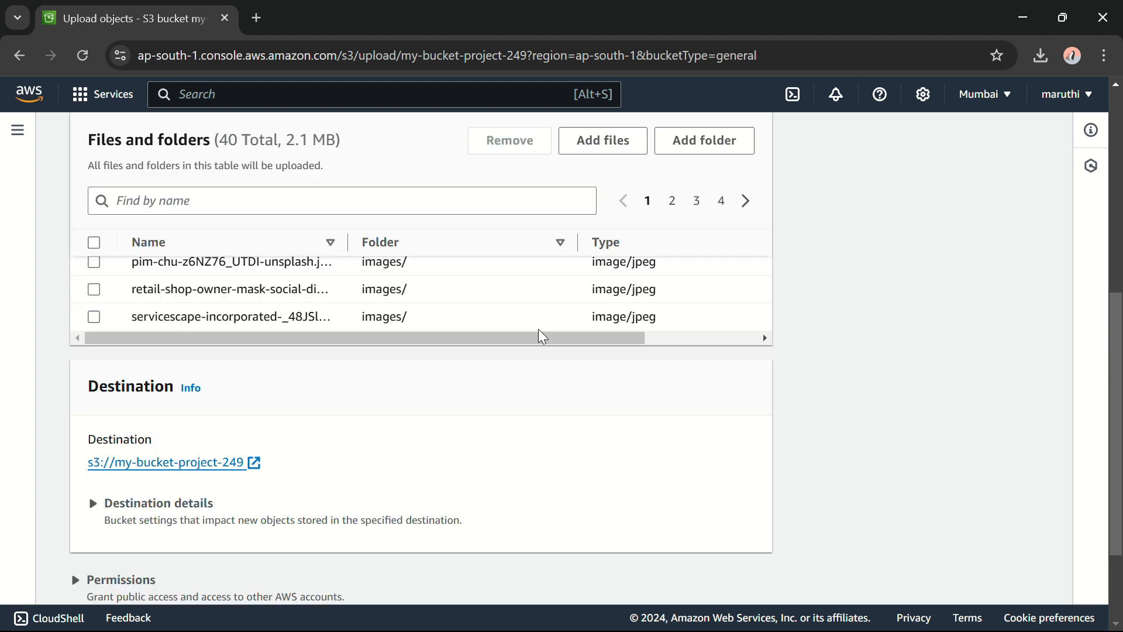
pyautogui.scroll(5, 541, 336)
pyautogui.scroll(-3, 542, 343)
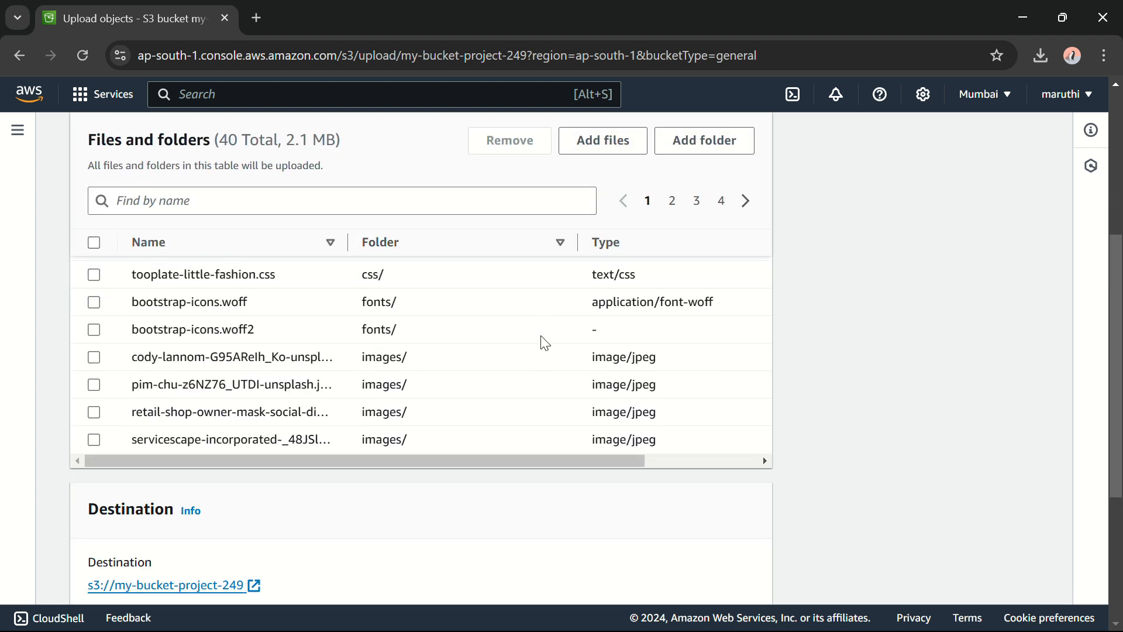
pyautogui.scroll(-5, 543, 342)
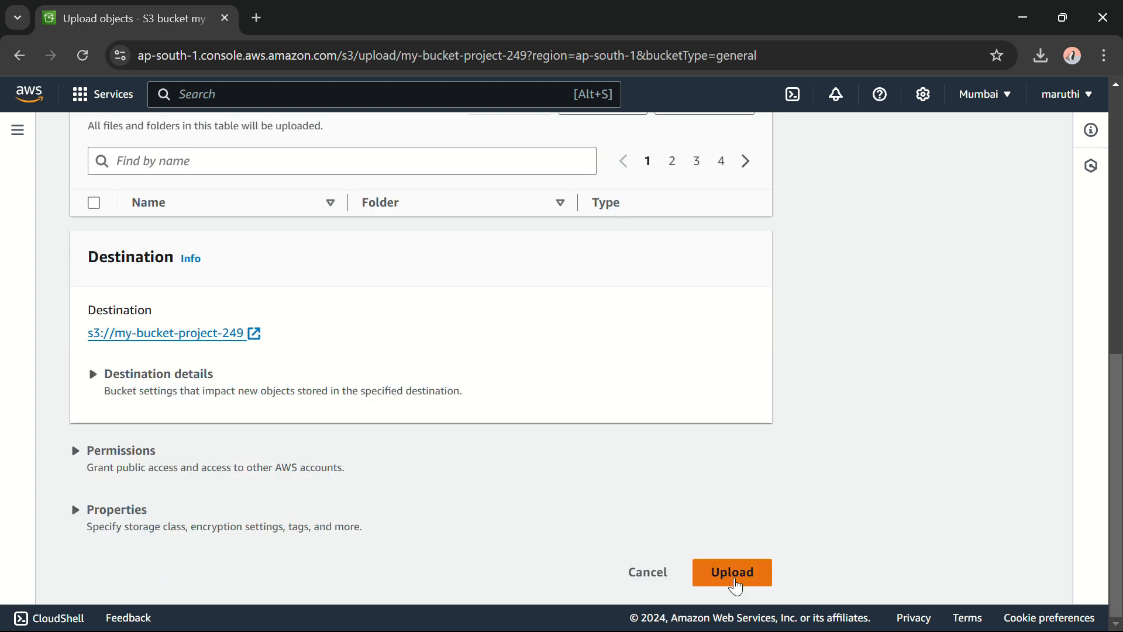
pyautogui.click(731, 577)
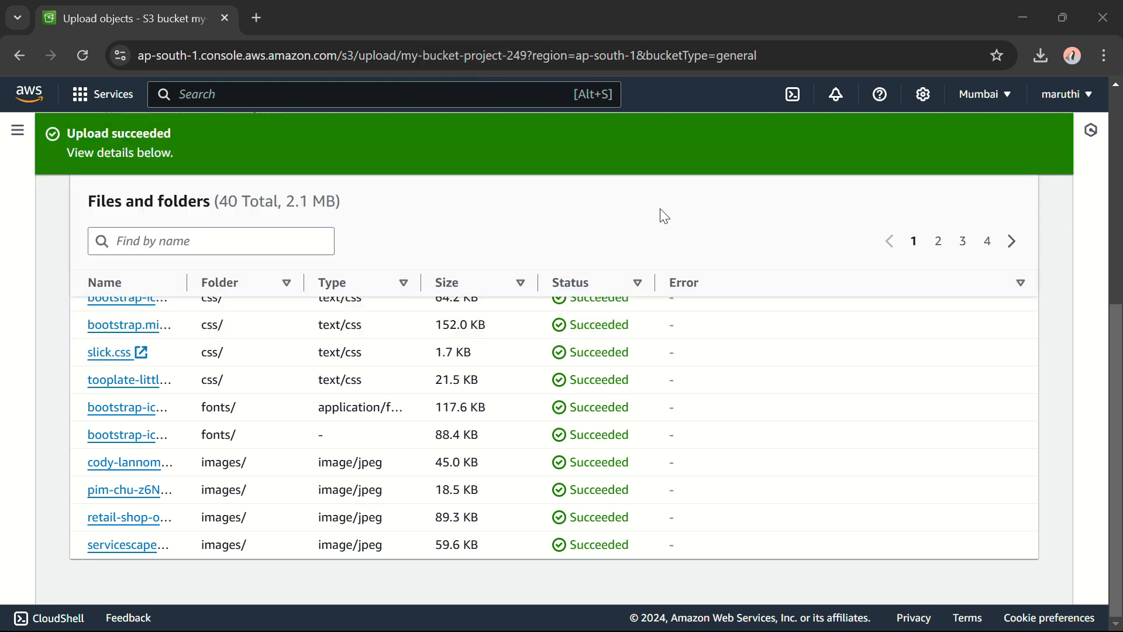
pyautogui.scroll(6, 664, 217)
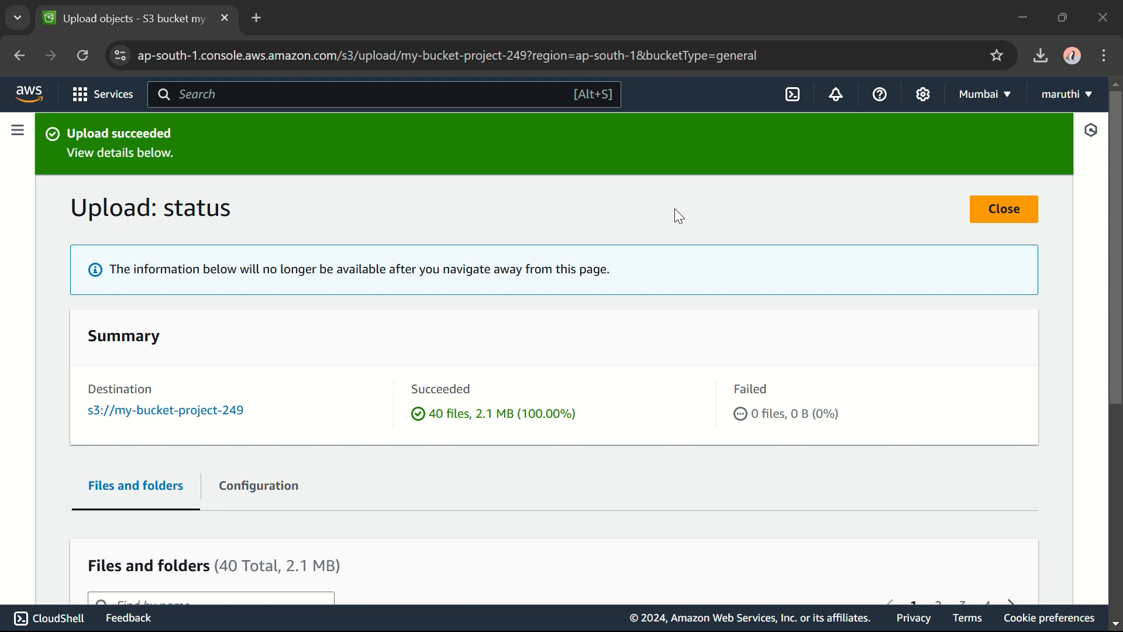
pyautogui.click(1016, 209)
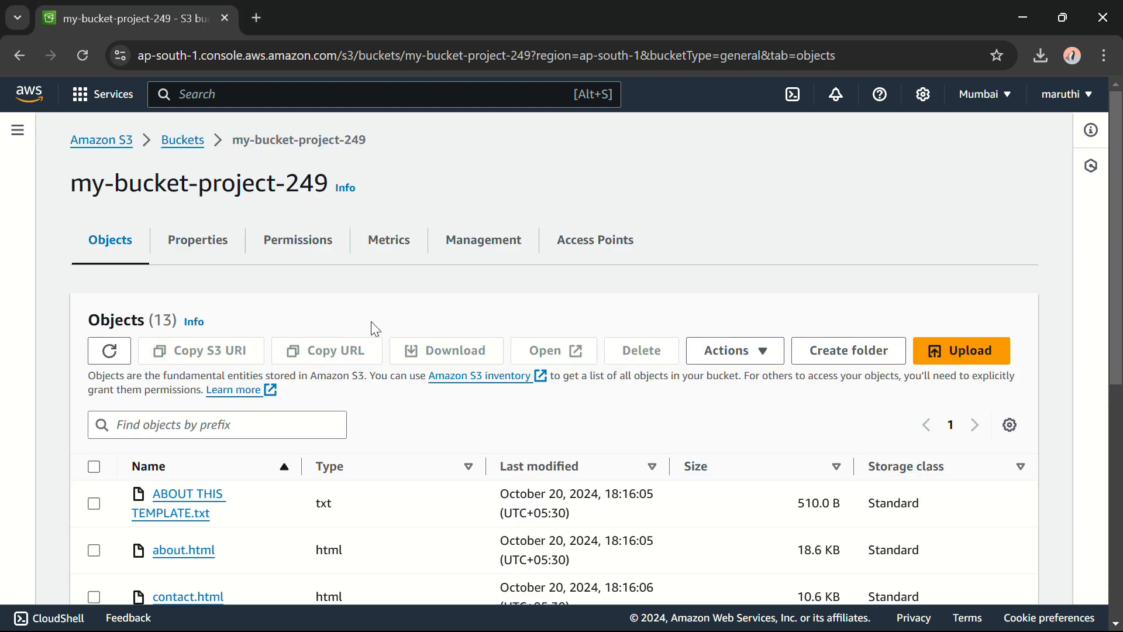
# Make all objects in my-bucket-project-249 public using ACL and close the status page
pyautogui.scroll(-3, 389, 339)
pyautogui.scroll(3, 396, 340)
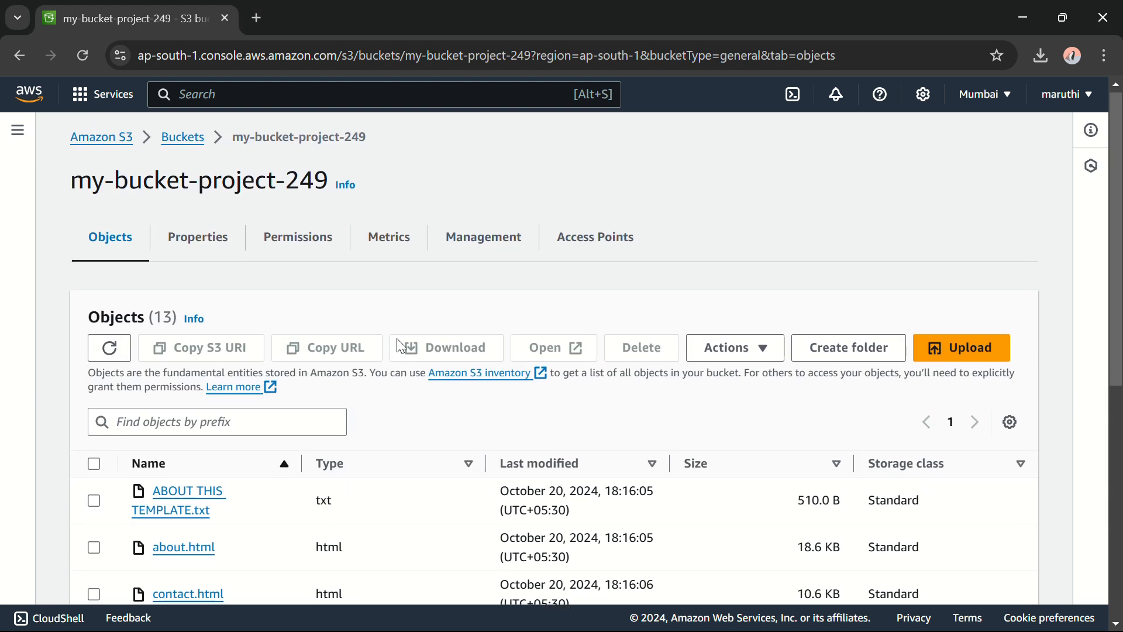
pyautogui.scroll(-7, 398, 345)
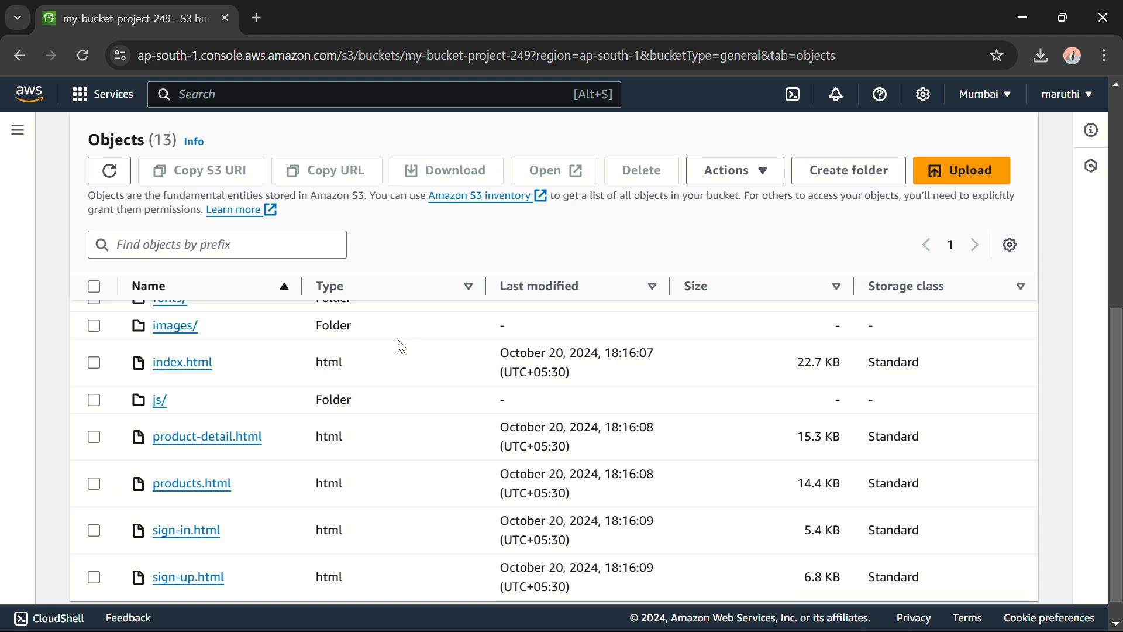
pyautogui.scroll(7, 397, 344)
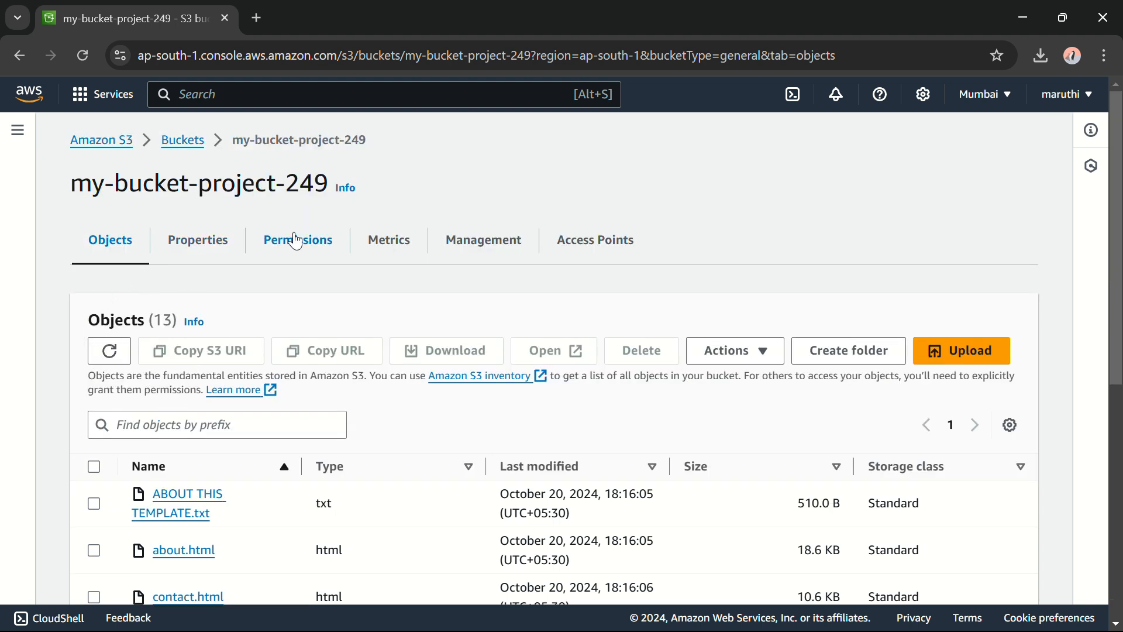
pyautogui.click(95, 466)
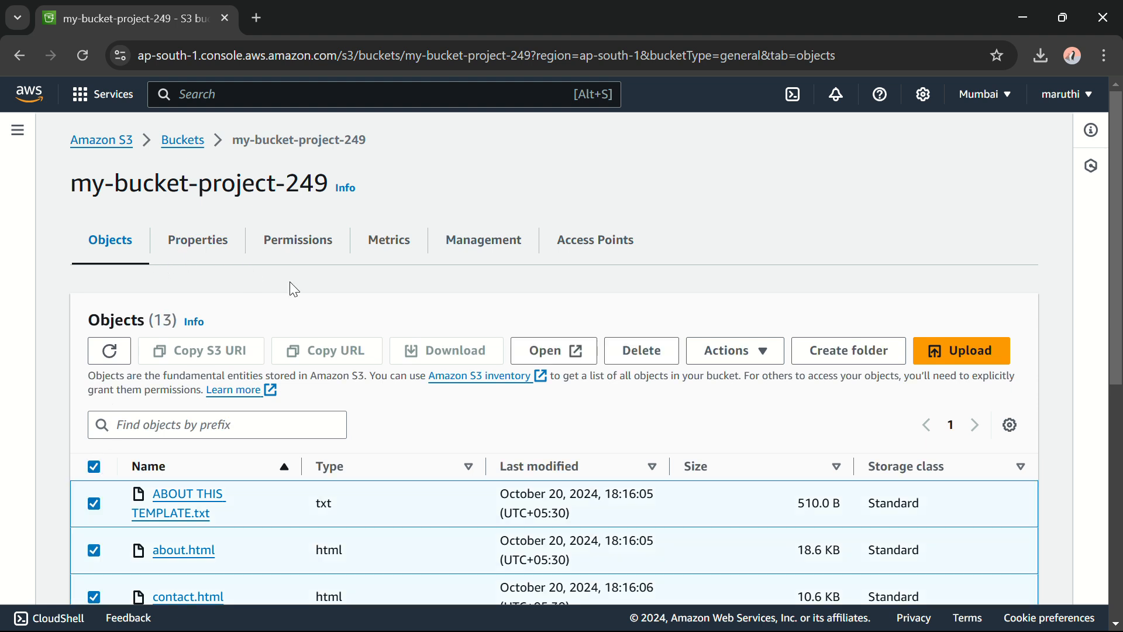
pyautogui.click(764, 359)
pyautogui.scroll(-3, 781, 503)
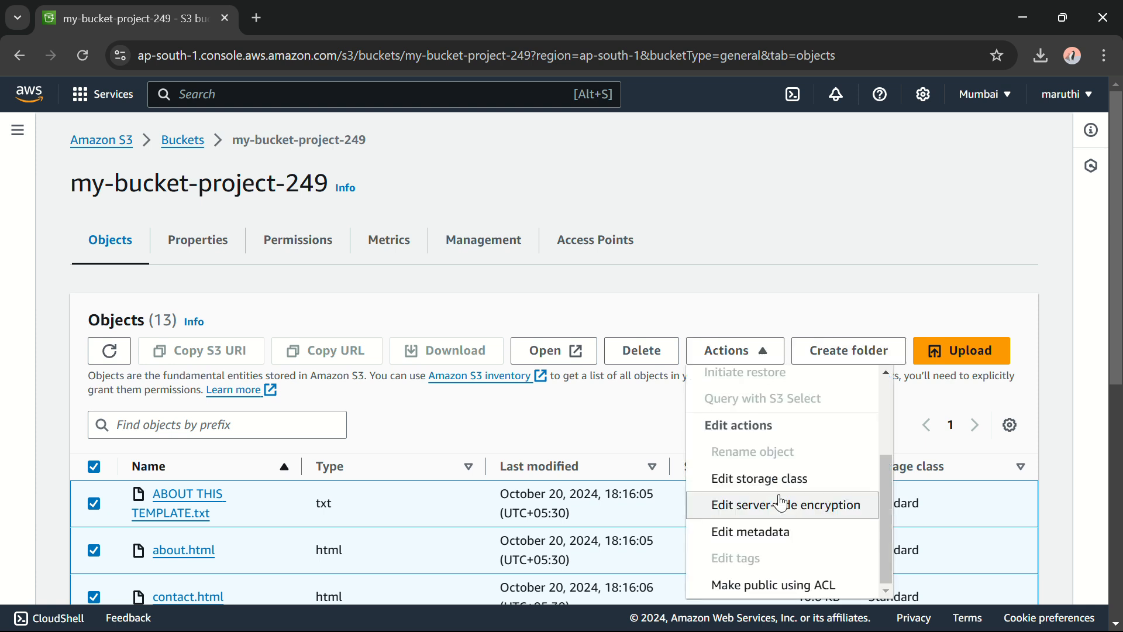
pyautogui.click(790, 592)
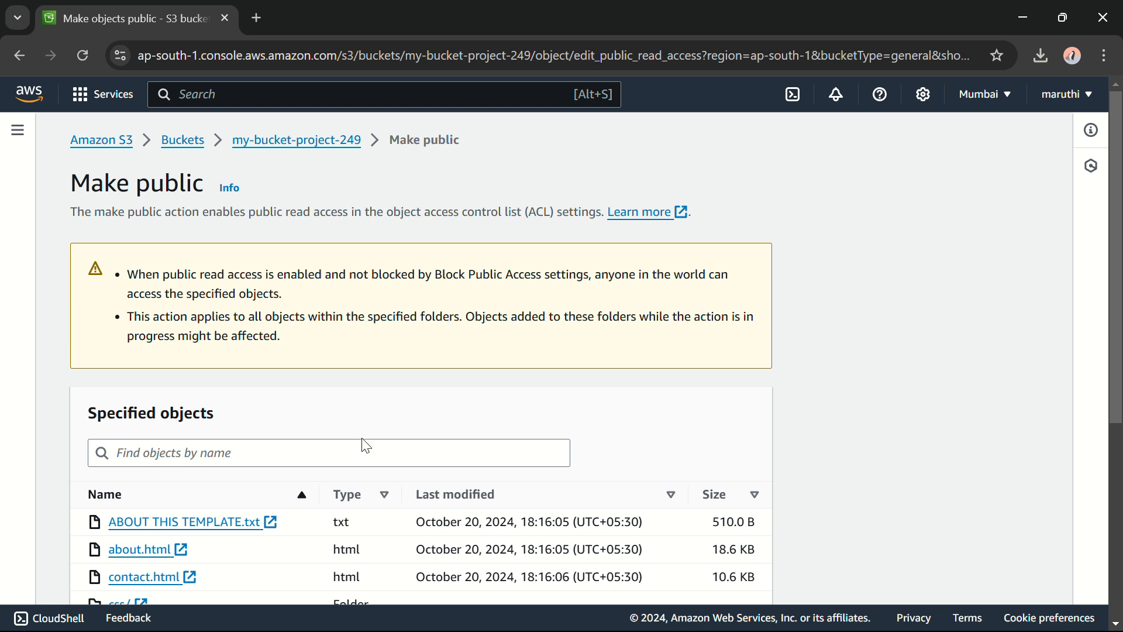
pyautogui.scroll(-5, 366, 441)
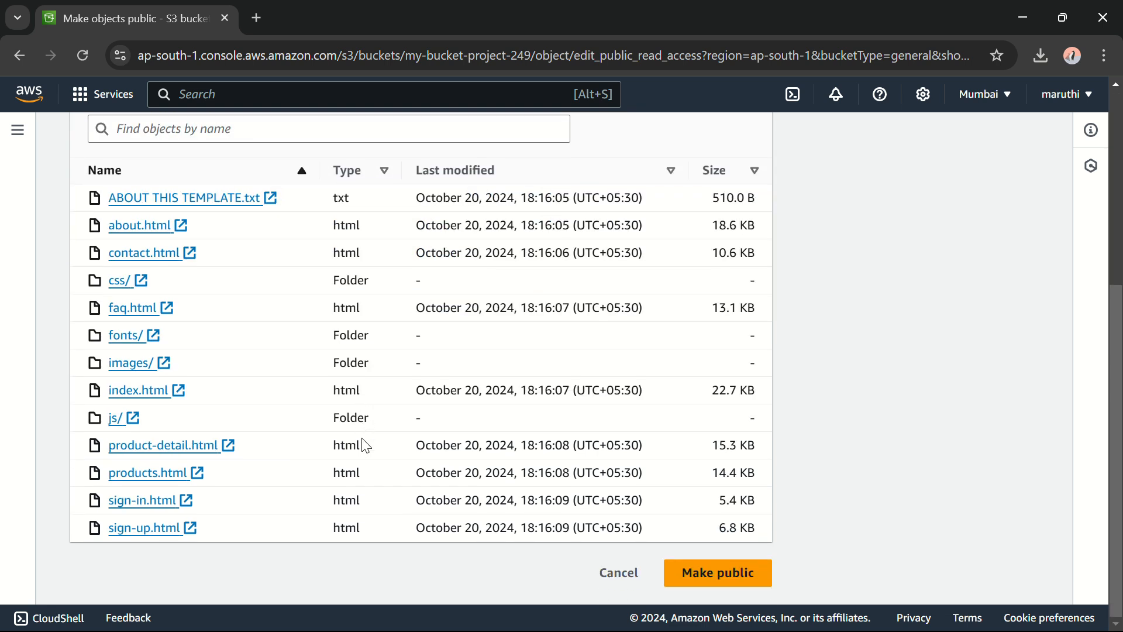
pyautogui.click(702, 583)
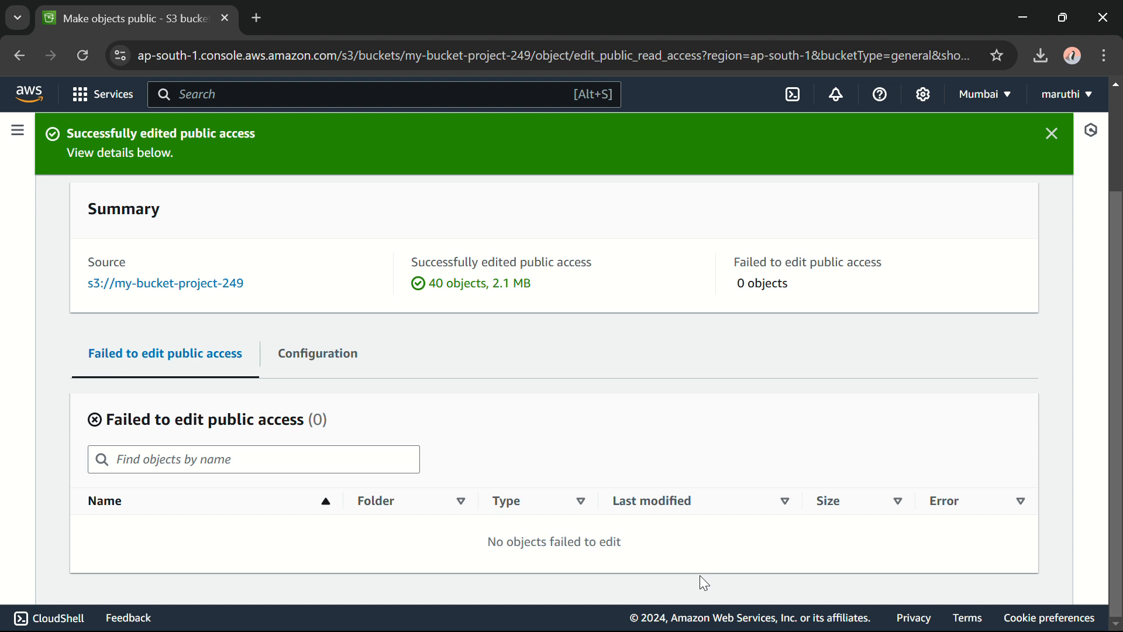
pyautogui.click(1053, 143)
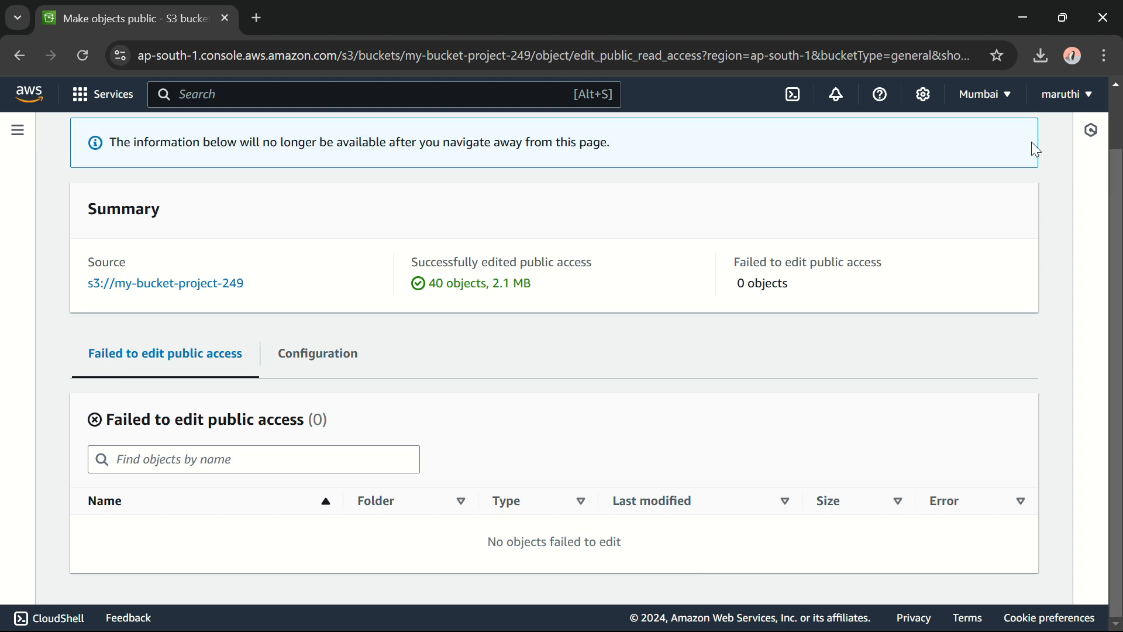
pyautogui.scroll(2, 455, 308)
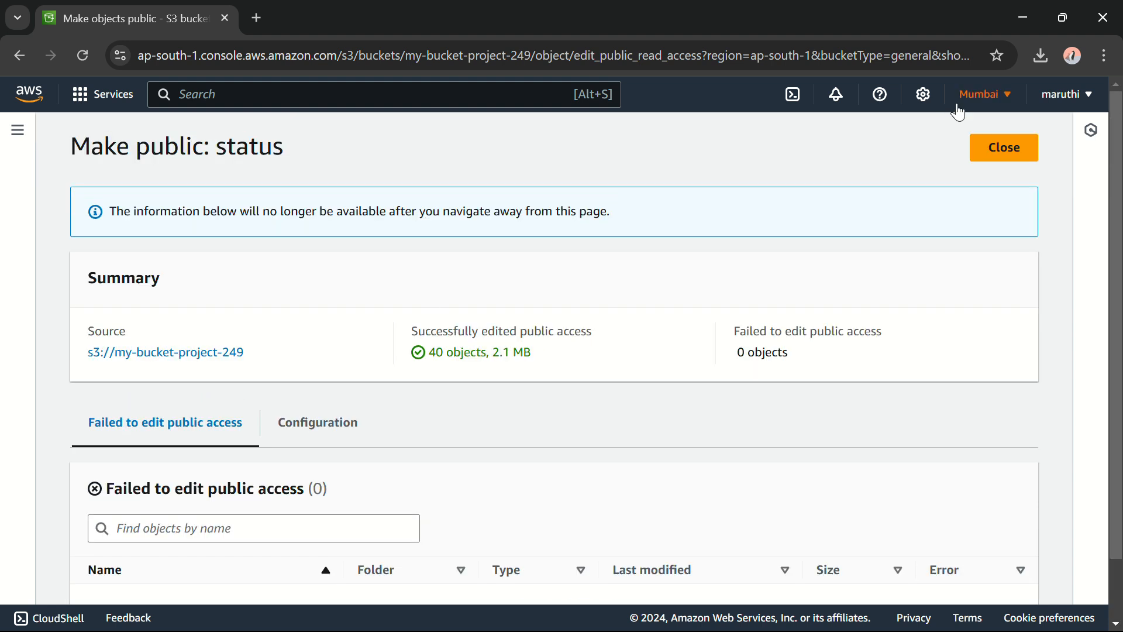
pyautogui.click(1005, 146)
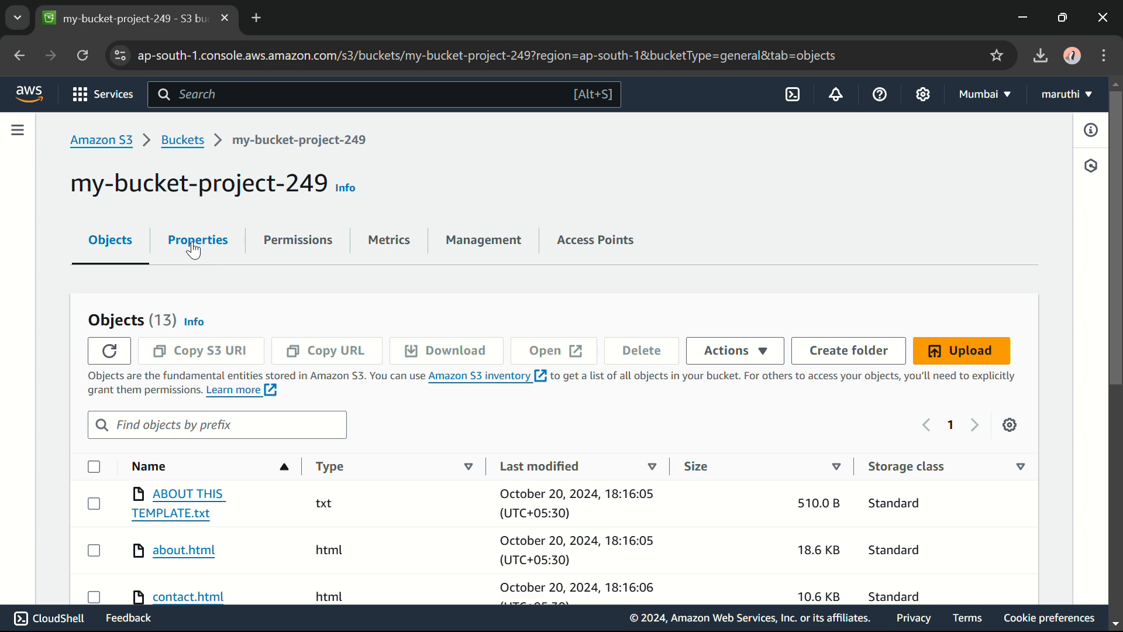
# Open the static website hosting settings in the properties of my-bucket-project-249 and enable hosting
pyautogui.click(197, 248)
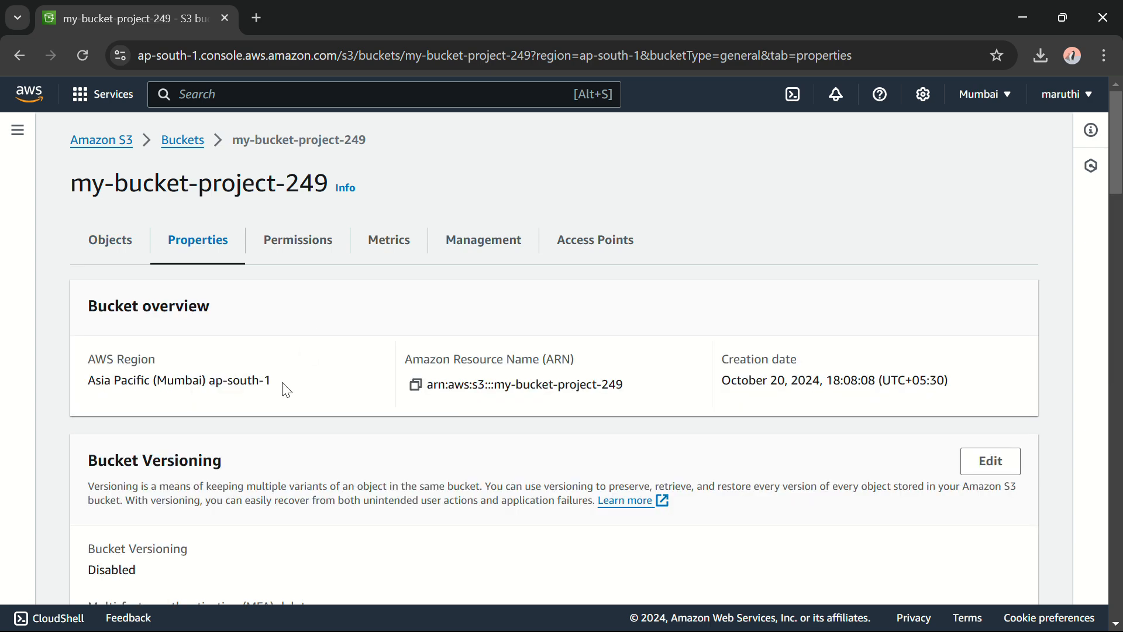
pyautogui.scroll(-15, 286, 390)
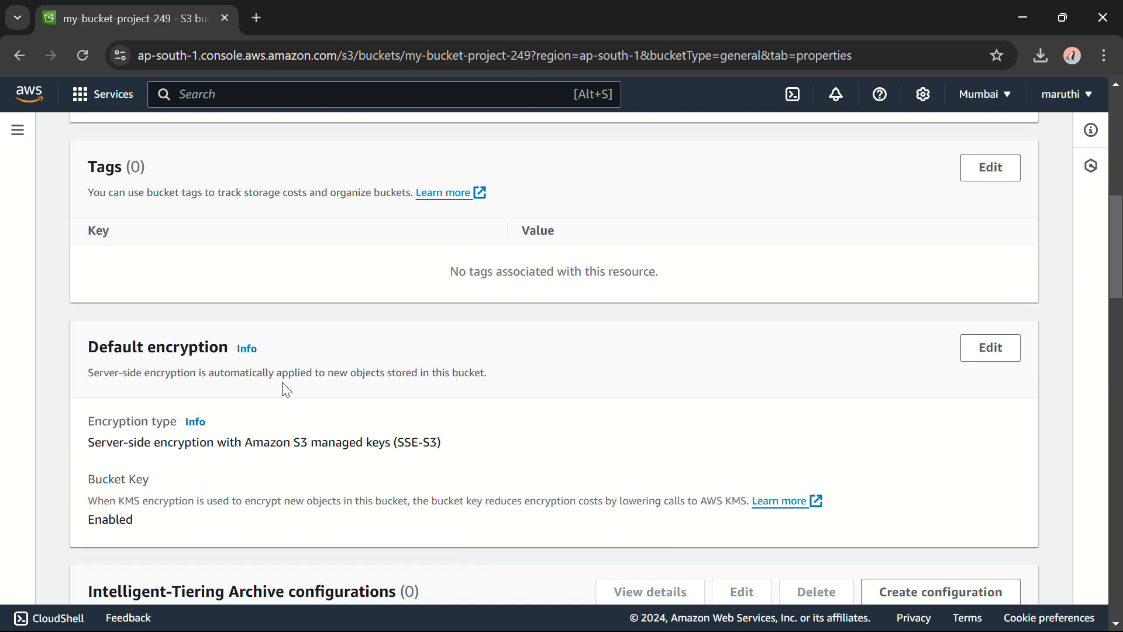
pyautogui.scroll(-18, 286, 390)
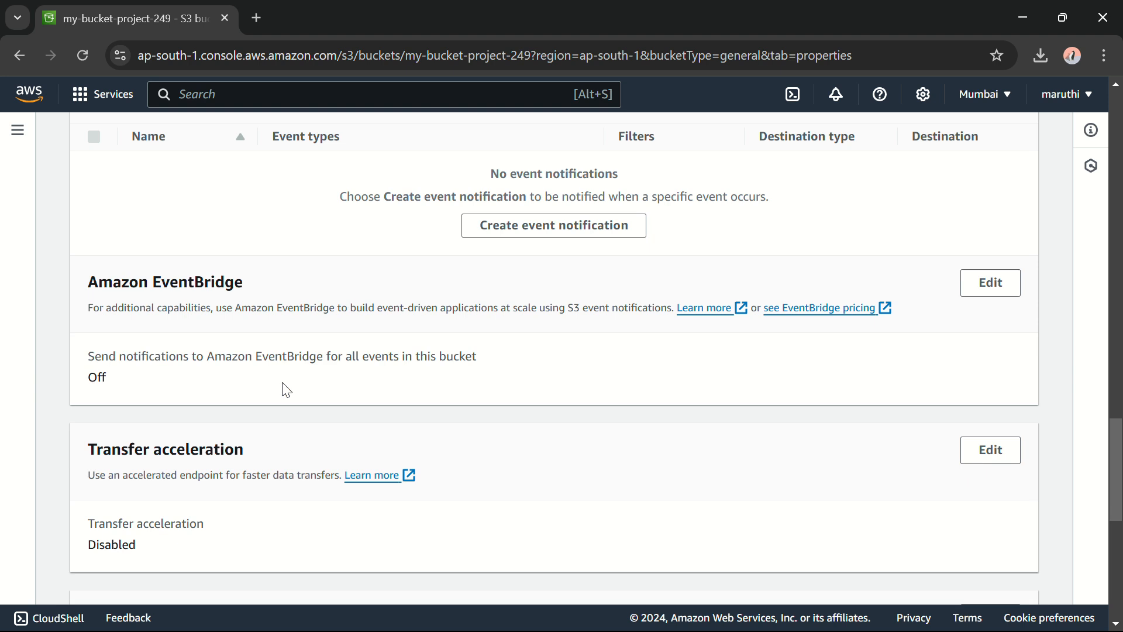
pyautogui.scroll(-3, 286, 391)
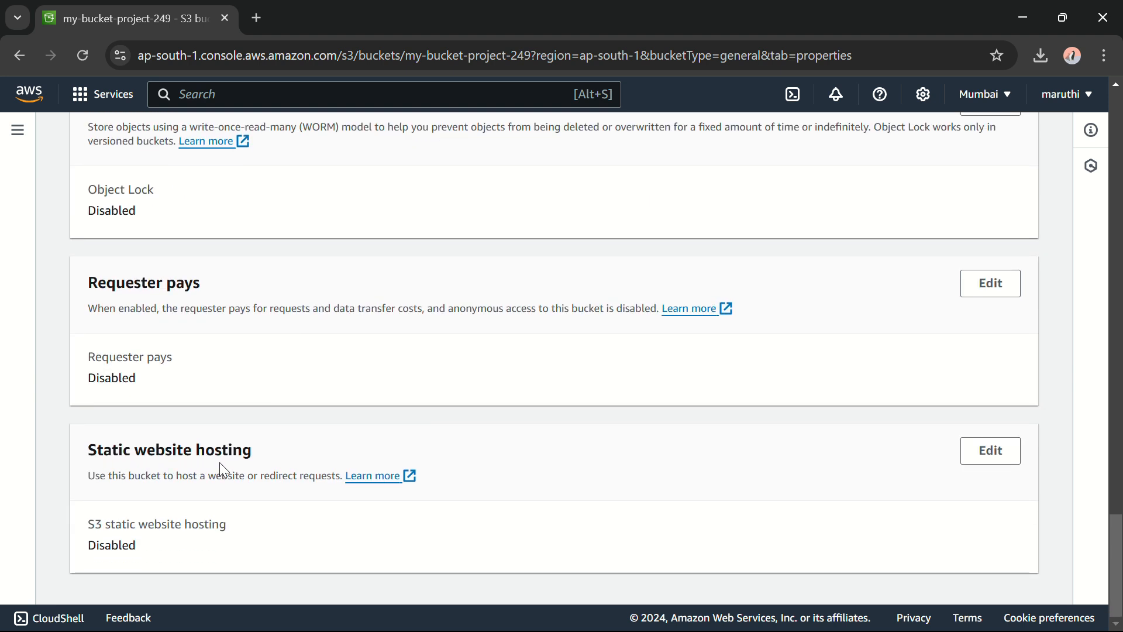
pyautogui.click(1003, 461)
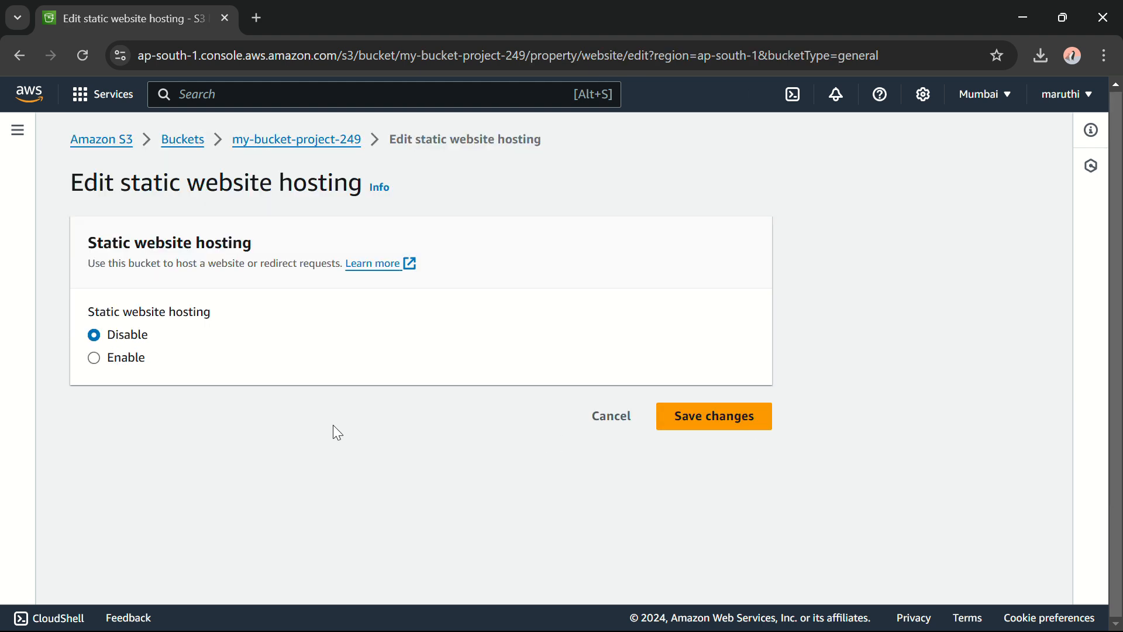
pyautogui.click(95, 358)
# Set the index document of the static website to index.html and save the hosting changes
pyautogui.scroll(-5, 520, 391)
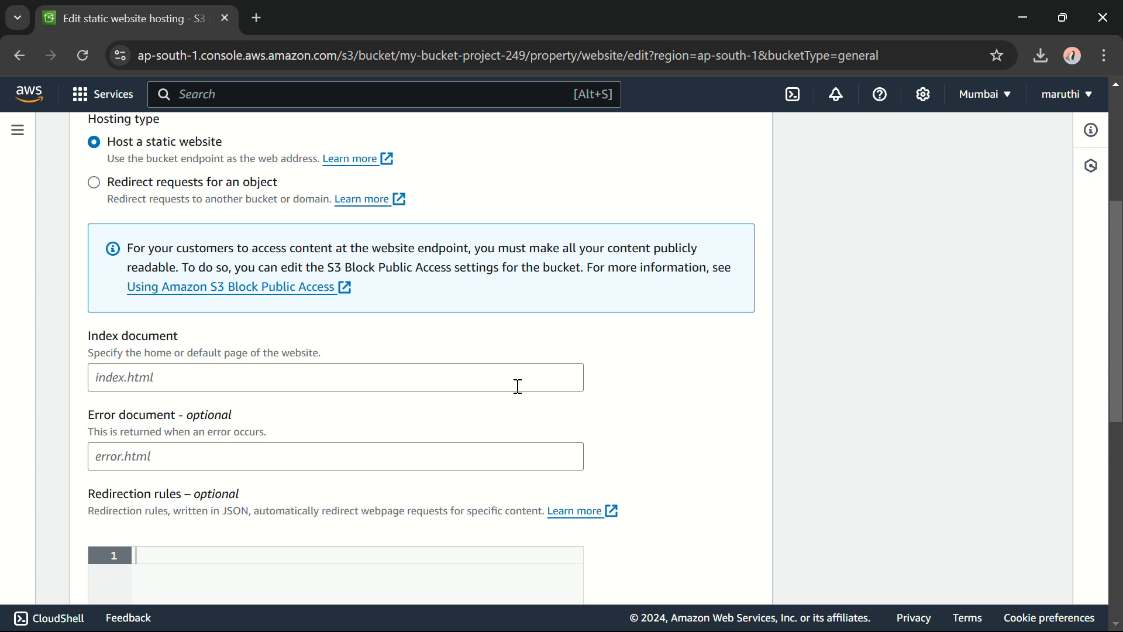
pyautogui.scroll(-2, 516, 384)
pyautogui.click(292, 257)
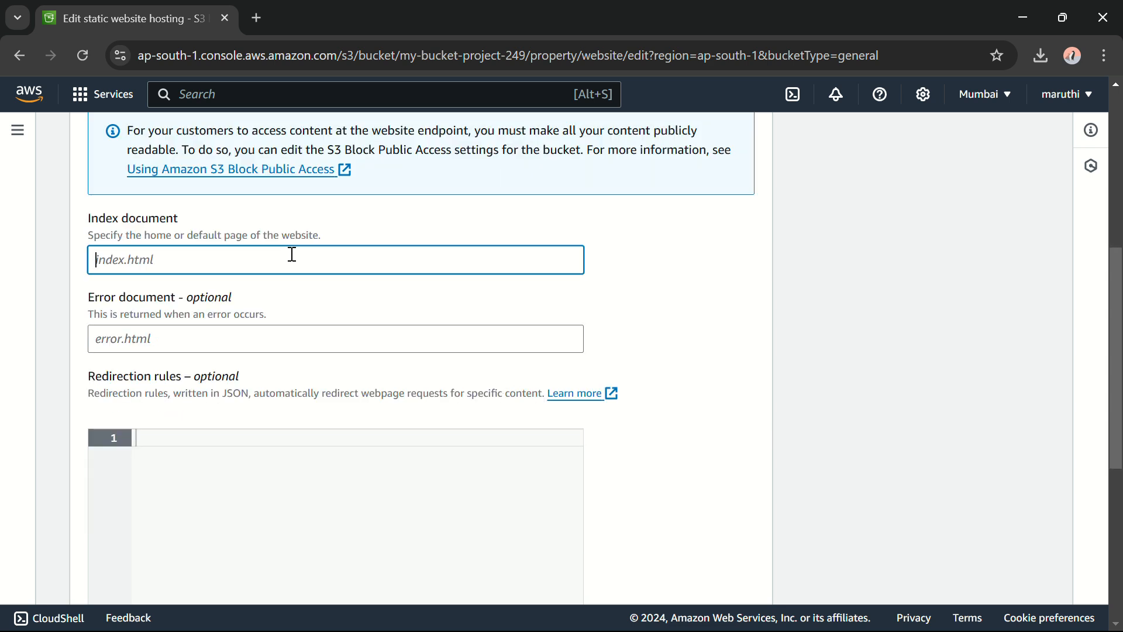
pyautogui.write('index,html')
pyautogui.press('Left')
pyautogui.press('Left')
pyautogui.press('Left')
pyautogui.press('Left')
pyautogui.press('BackSpace')
pyautogui.write('.')
pyautogui.scroll(-5, 328, 333)
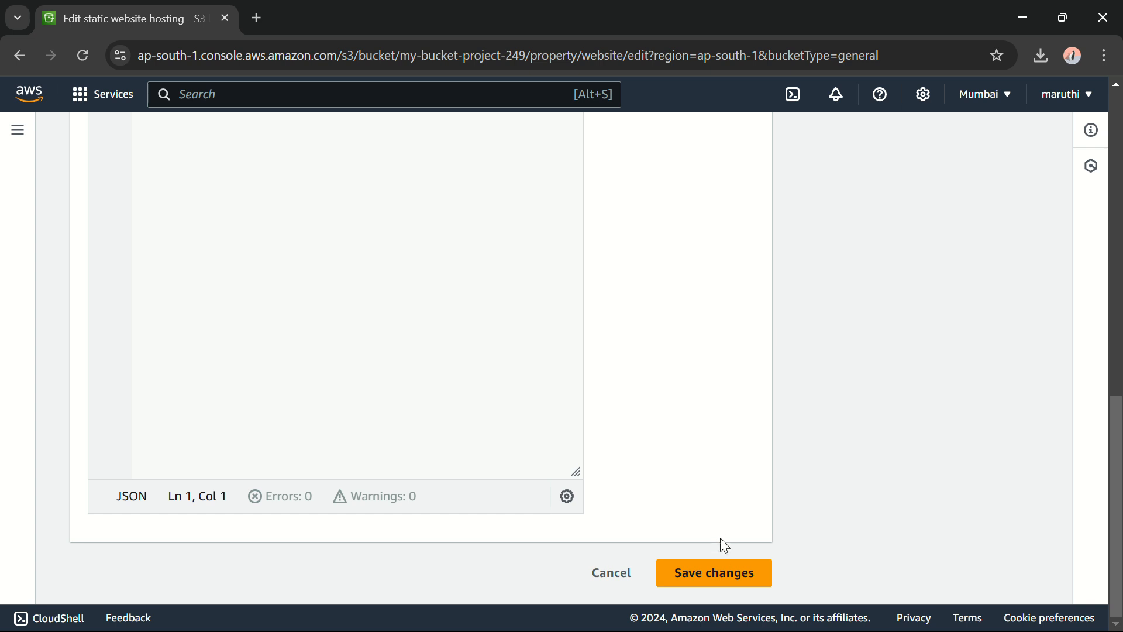
pyautogui.click(717, 570)
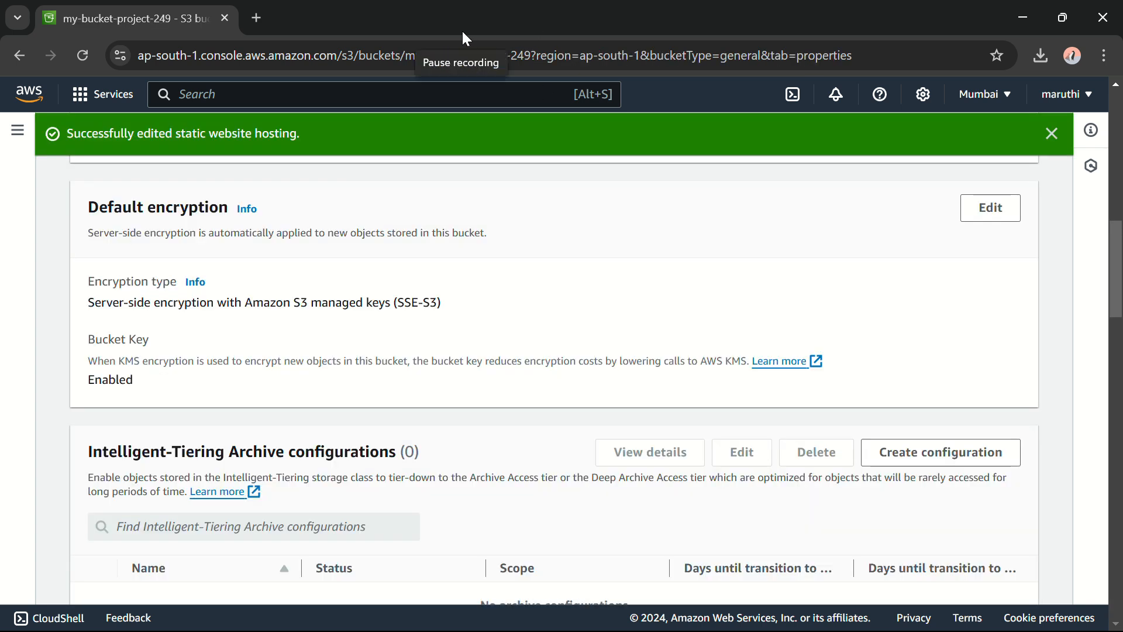
# Copy the bucket website endpoint of my-bucket-project-249 and open it in a new browser tab
pyautogui.scroll(-7, 572, 291)
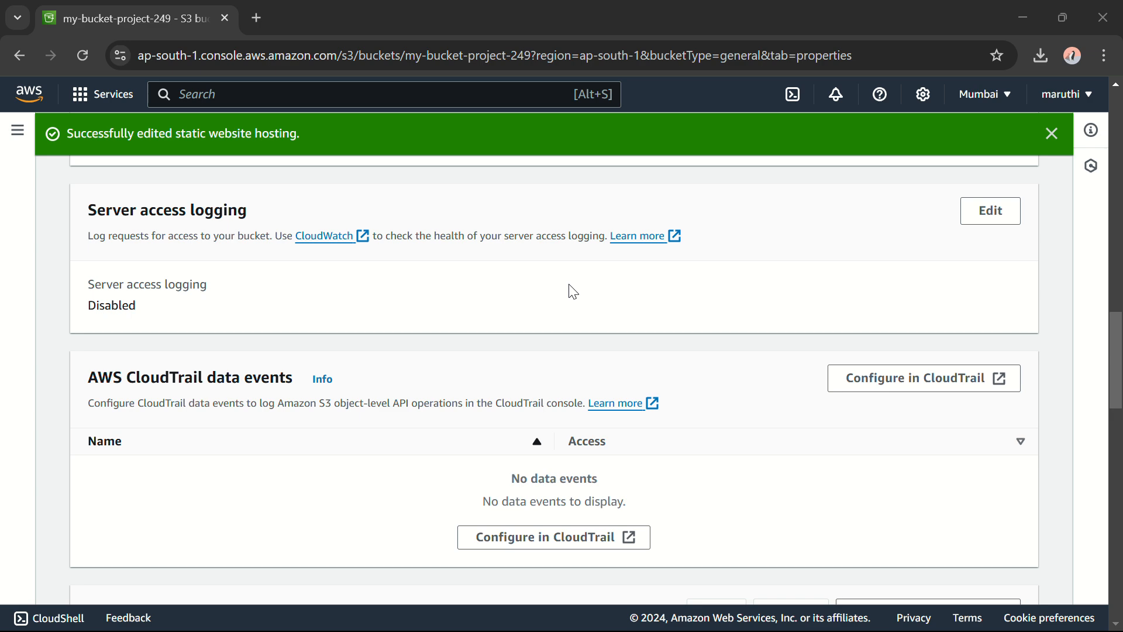
pyautogui.scroll(10, 556, 291)
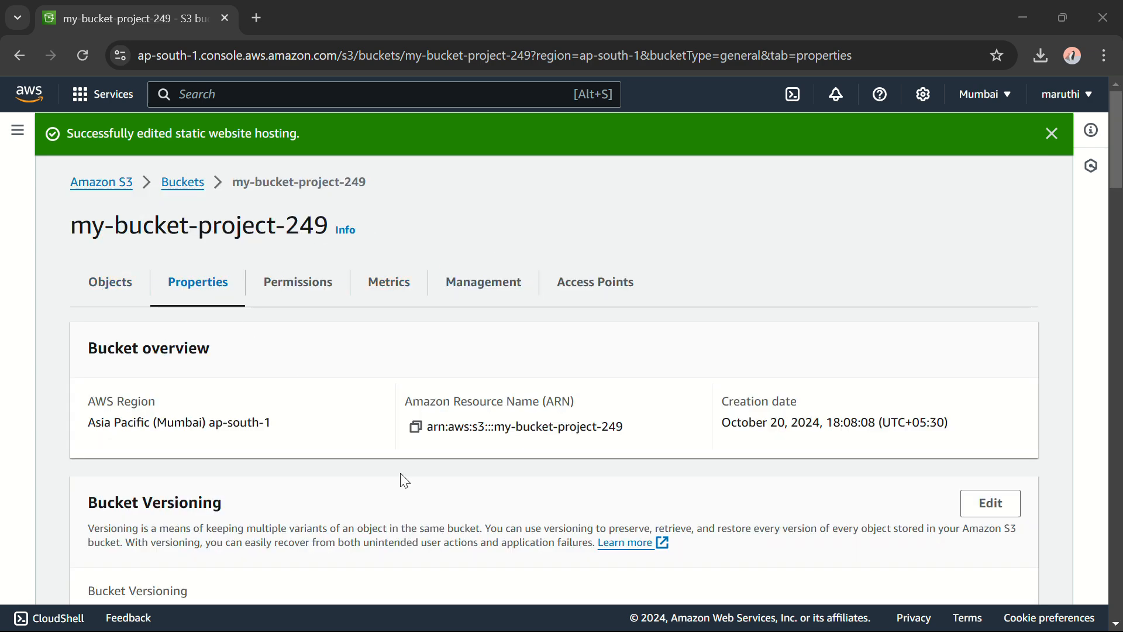
pyautogui.scroll(-20, 404, 481)
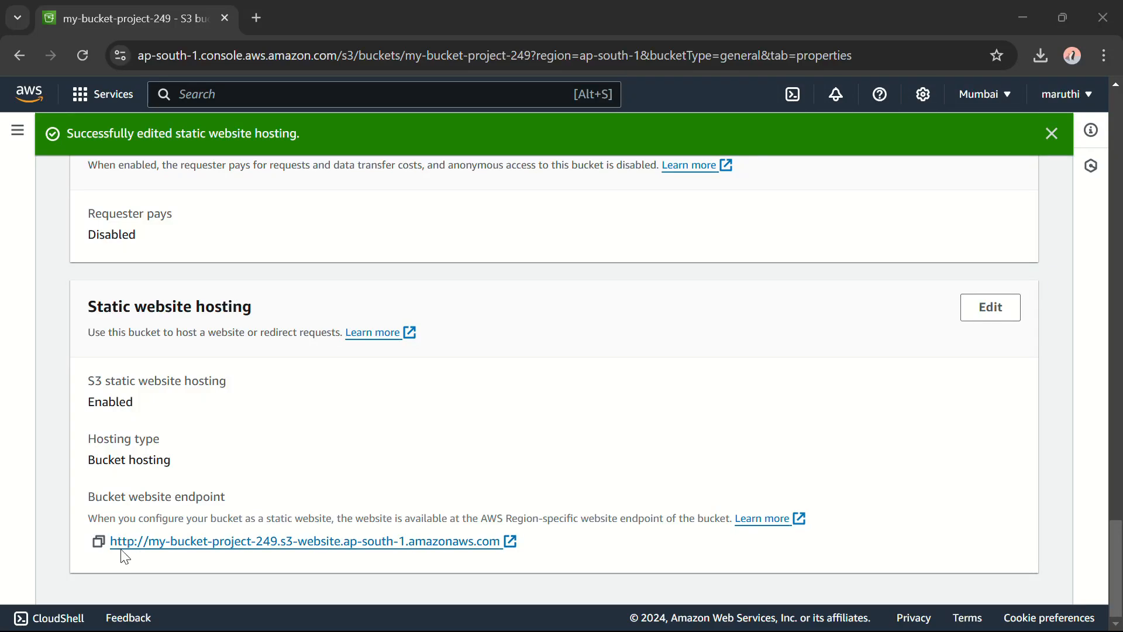
pyautogui.click(98, 542)
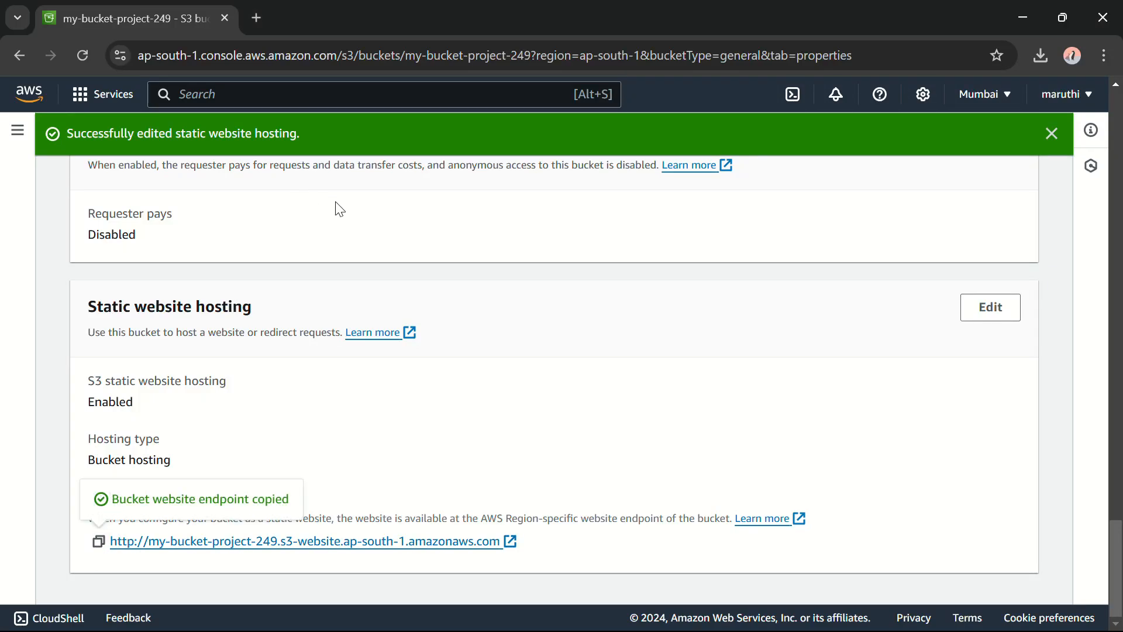
pyautogui.click(256, 18)
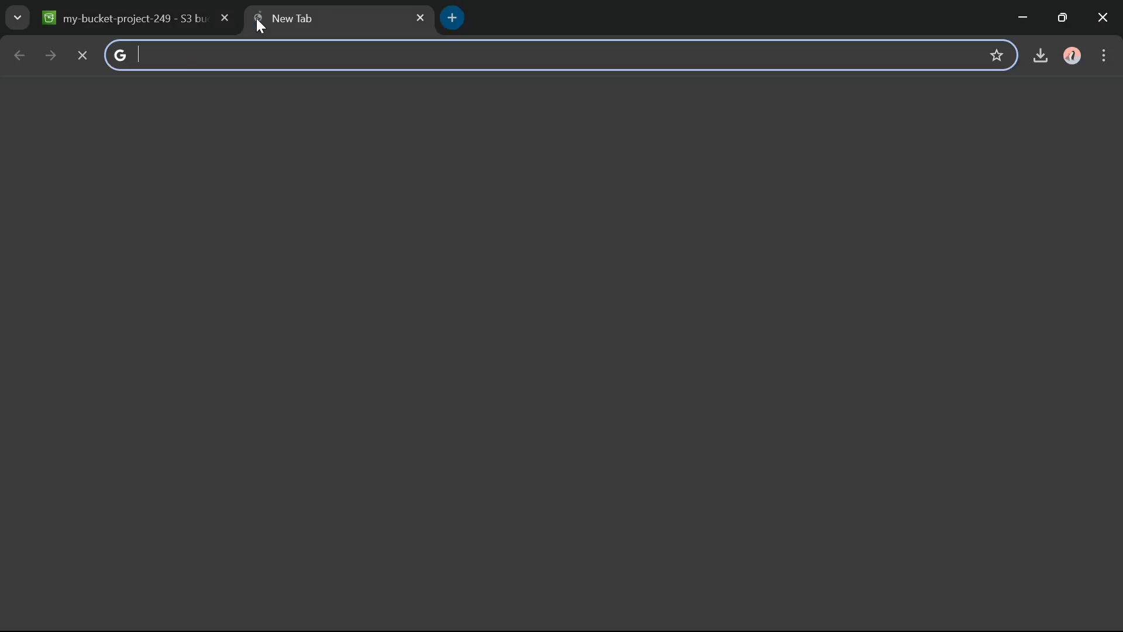
pyautogui.click(262, 52)
pyautogui.hotkey('ctrl', 'v')
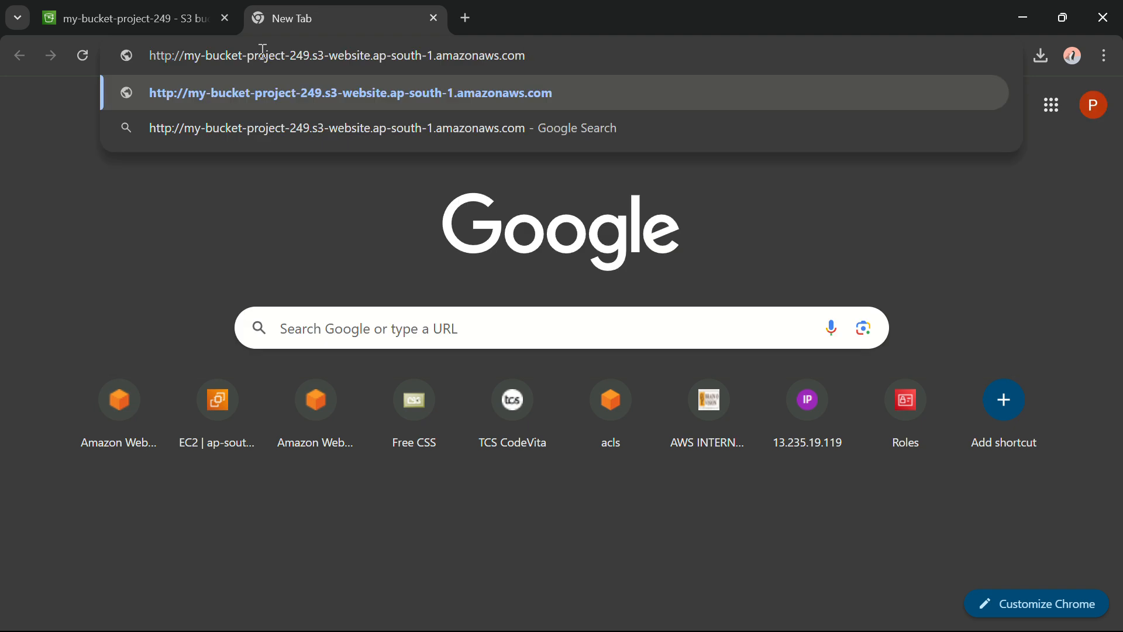
pyautogui.press('Return')
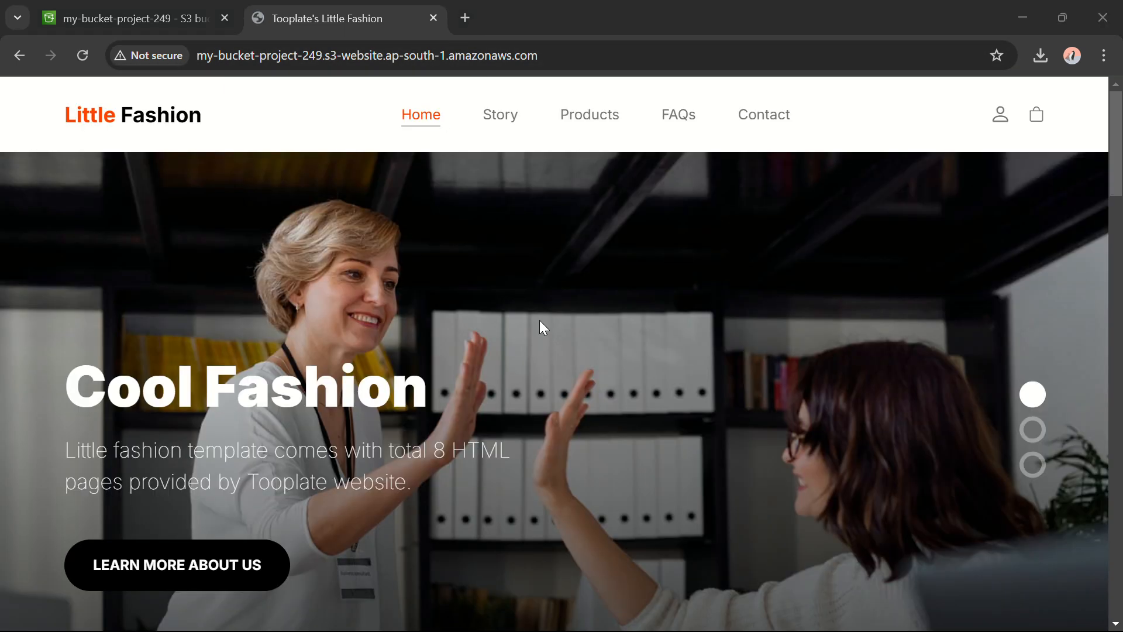
# Examine the hosted Little Fashion home page from its opening banner to the footer
pyautogui.scroll(-8, 541, 323)
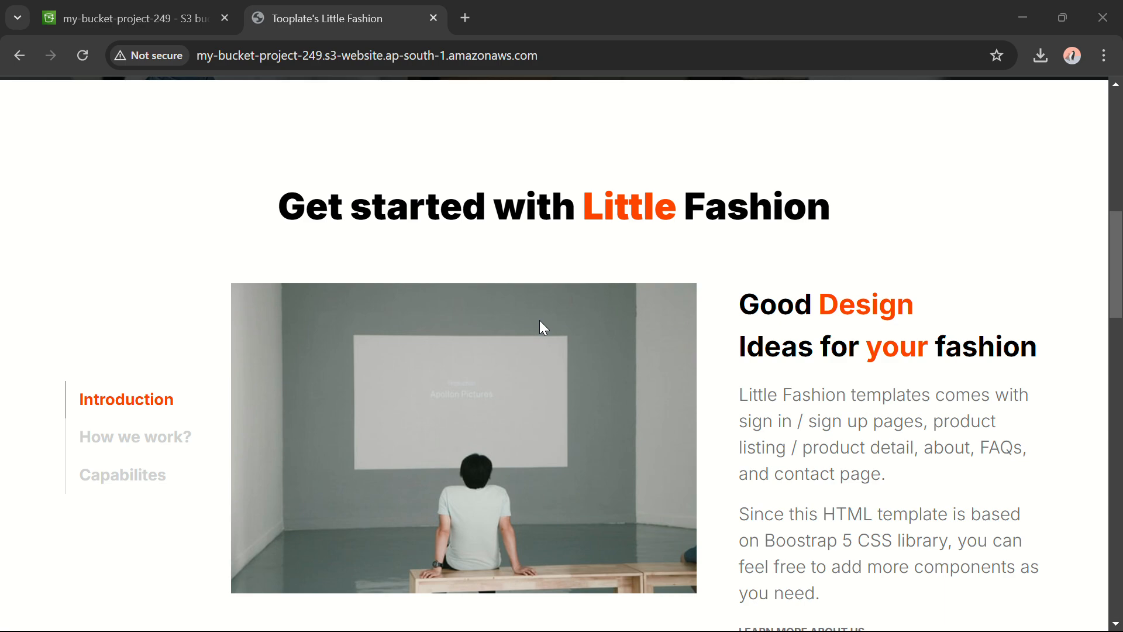
pyautogui.scroll(-15, 540, 321)
pyautogui.scroll(-10, 539, 320)
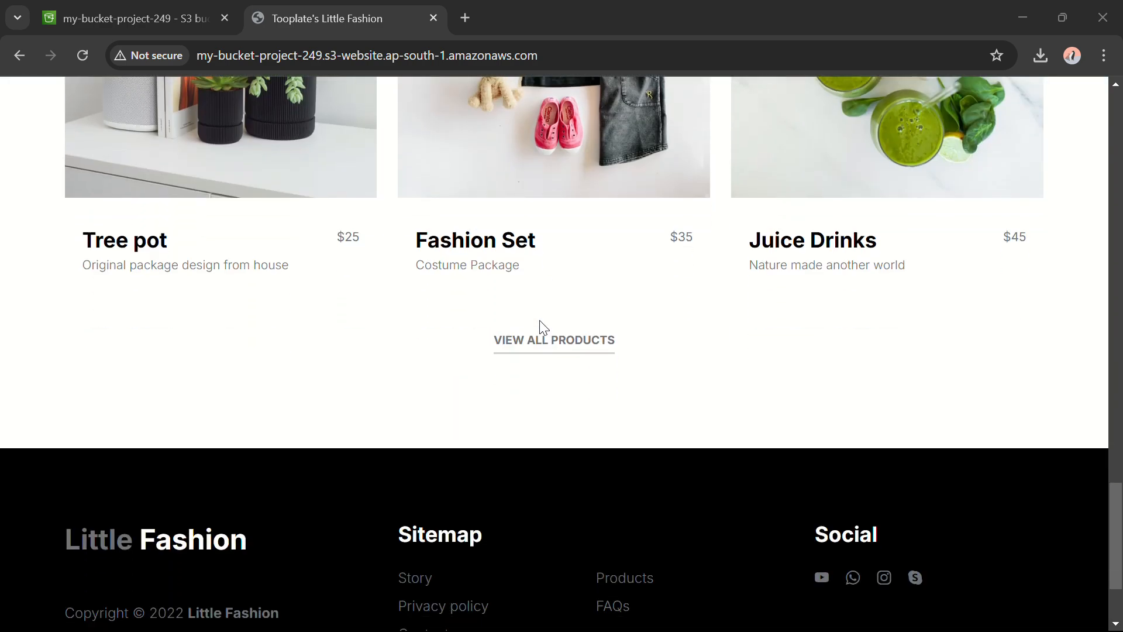
pyautogui.scroll(20, 539, 321)
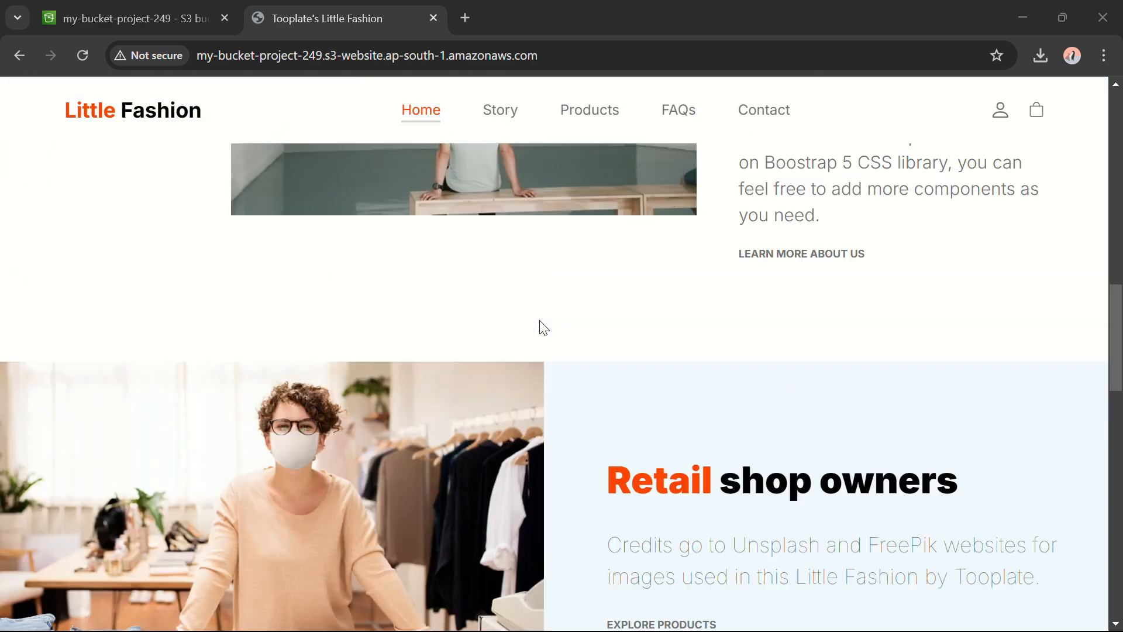
pyautogui.scroll(2, 539, 321)
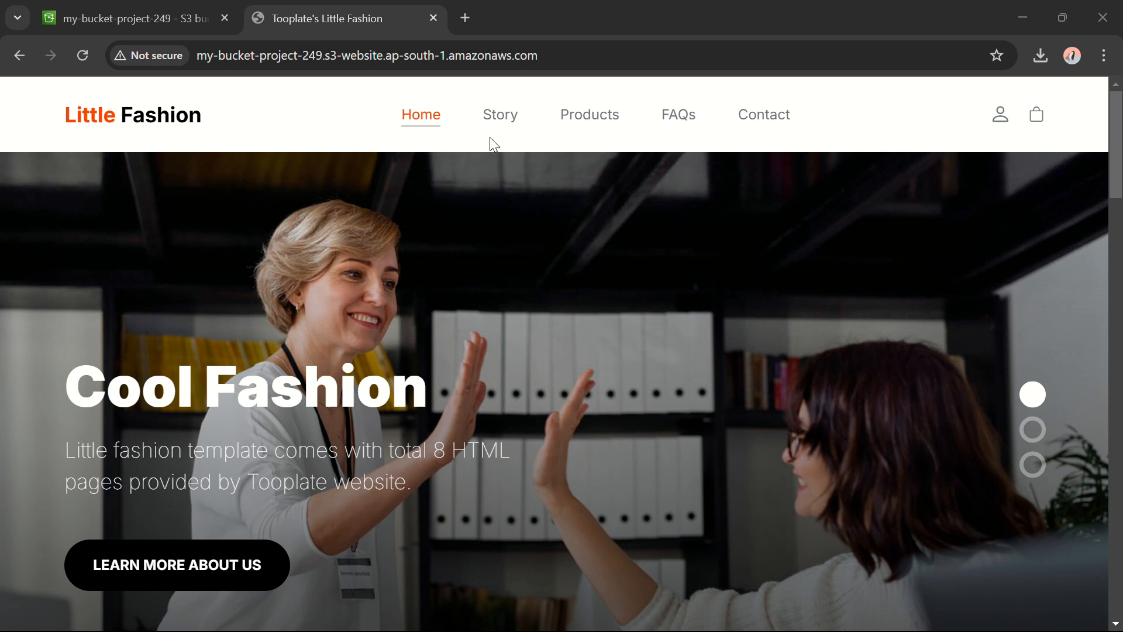
# Open the site's Story page, look through its content, and return to the S3 bucket properties
pyautogui.click(499, 125)
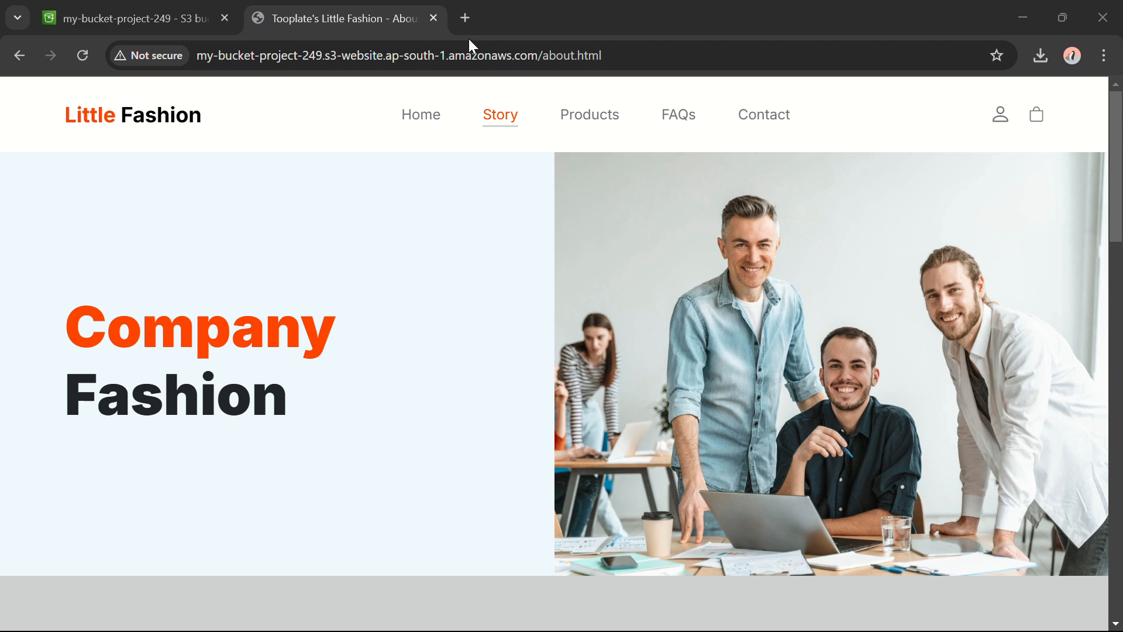
pyautogui.scroll(-15, 491, 314)
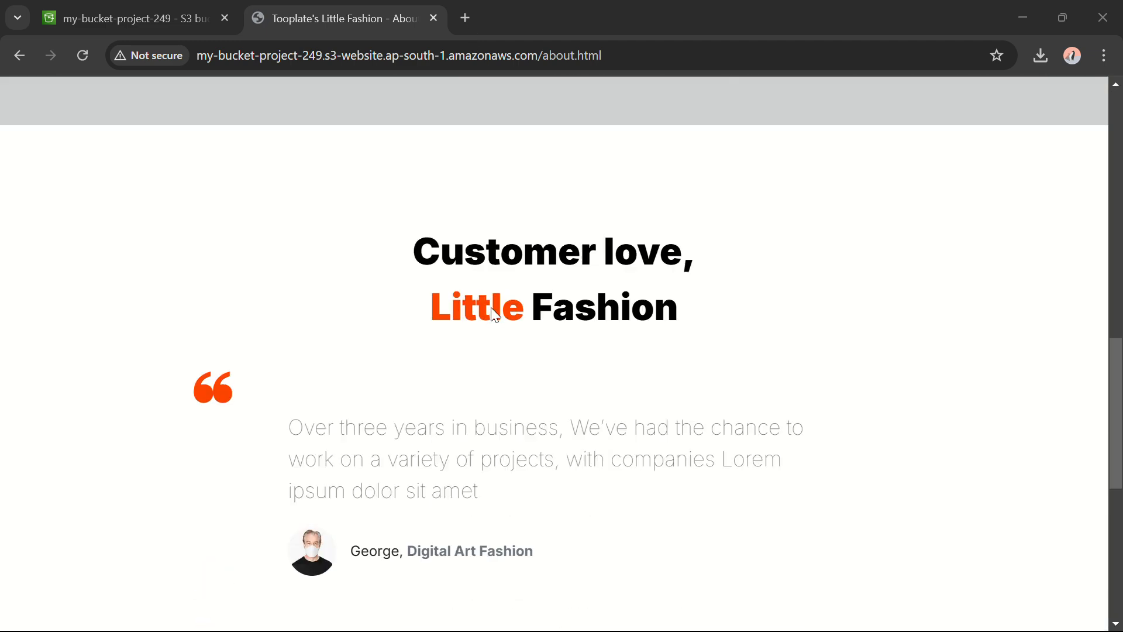
pyautogui.scroll(15, 494, 315)
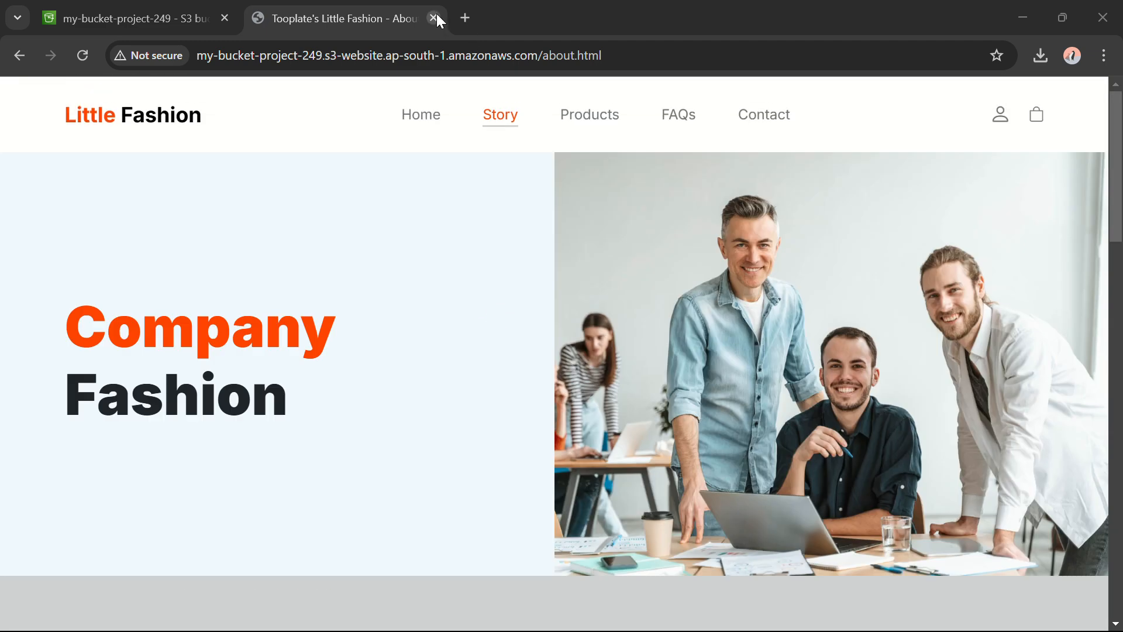
pyautogui.click(160, 23)
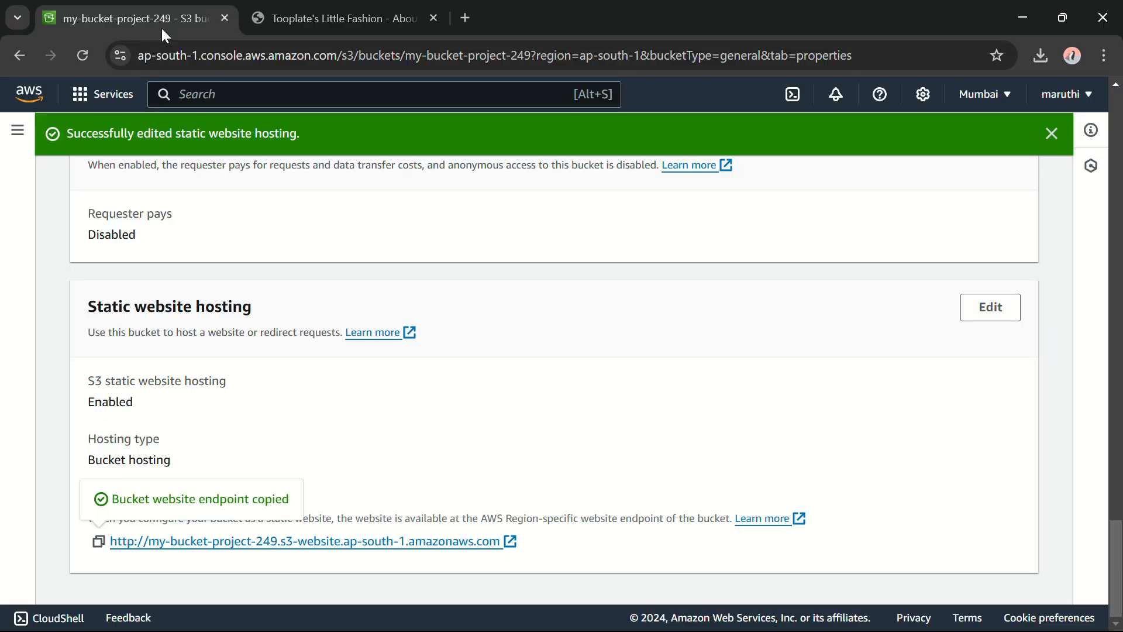